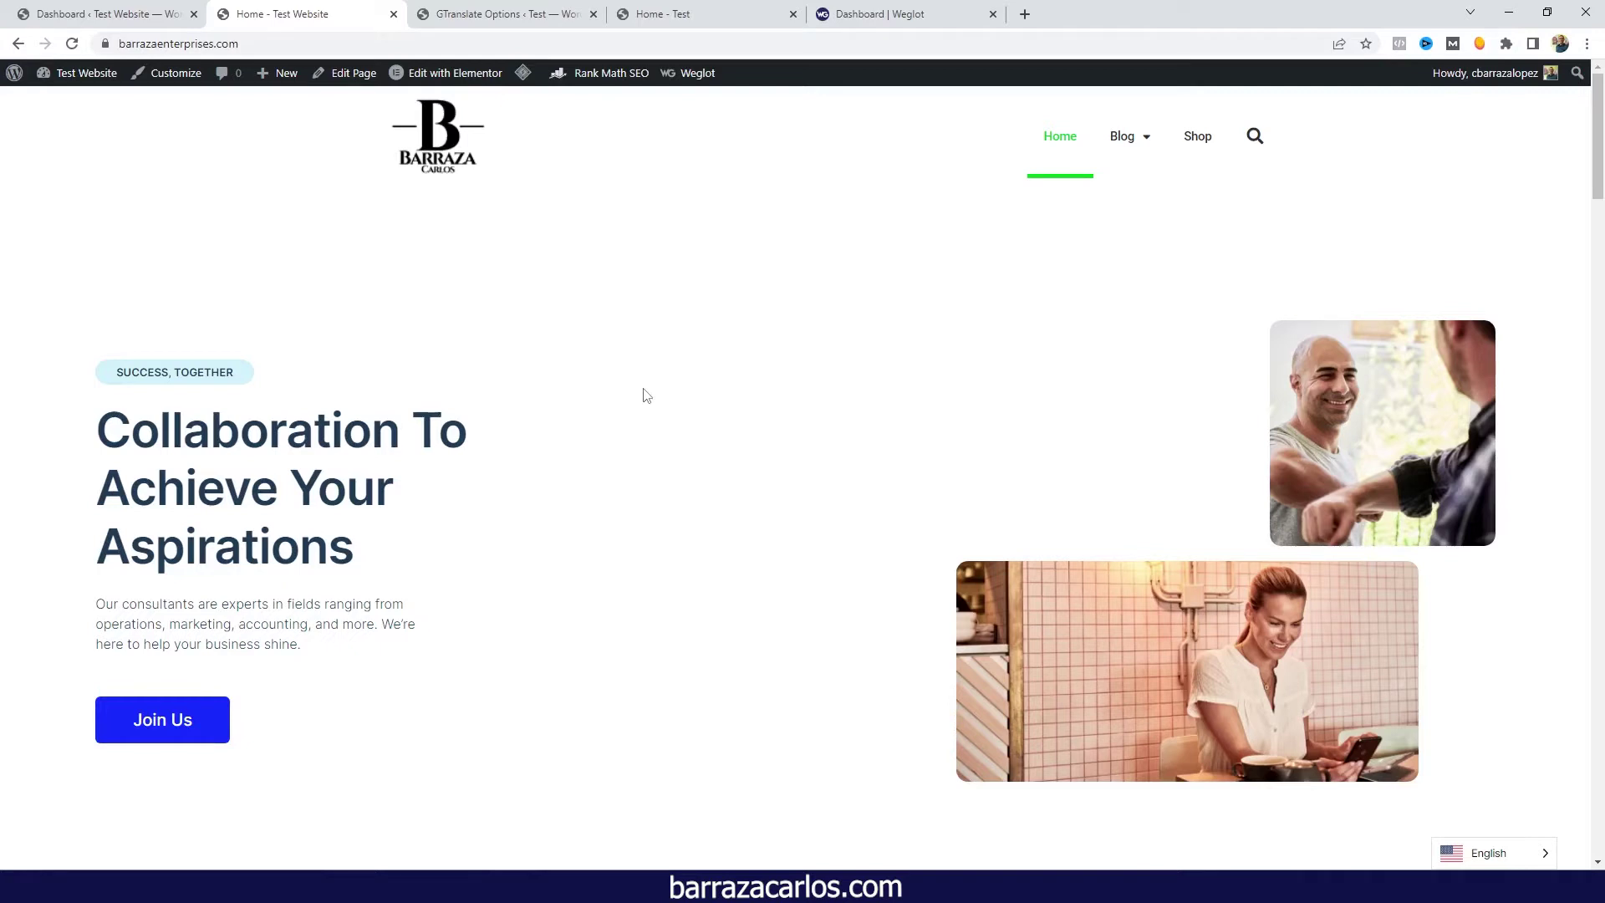
Flip between the Lunno homepage and the Test Website homepage to compare them in English.
click(632, 10)
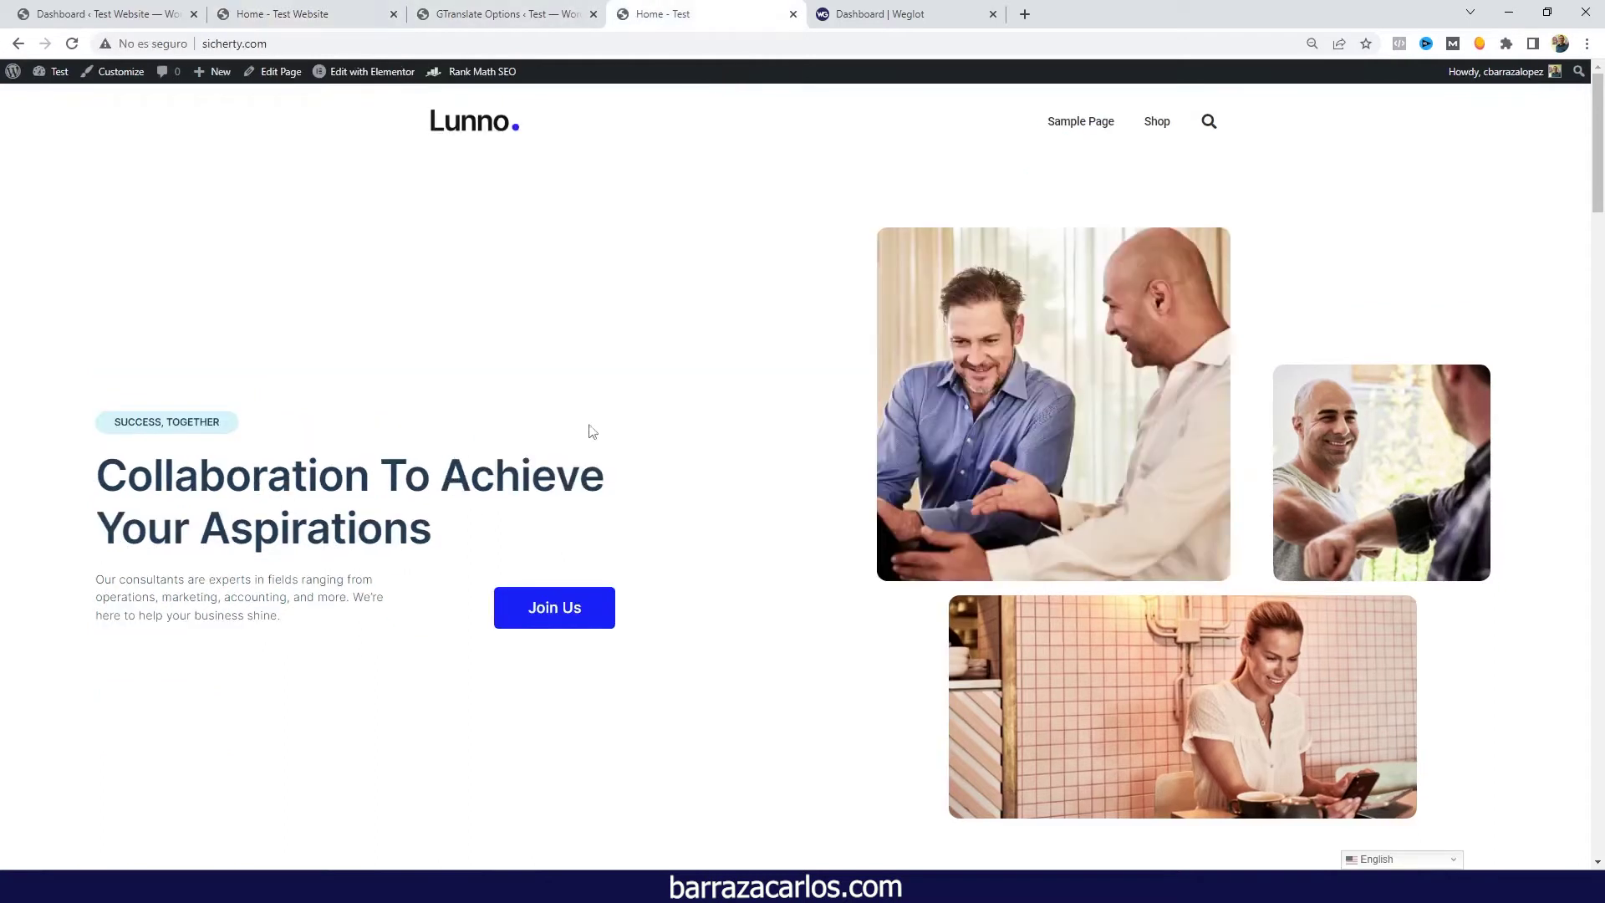
click(321, 6)
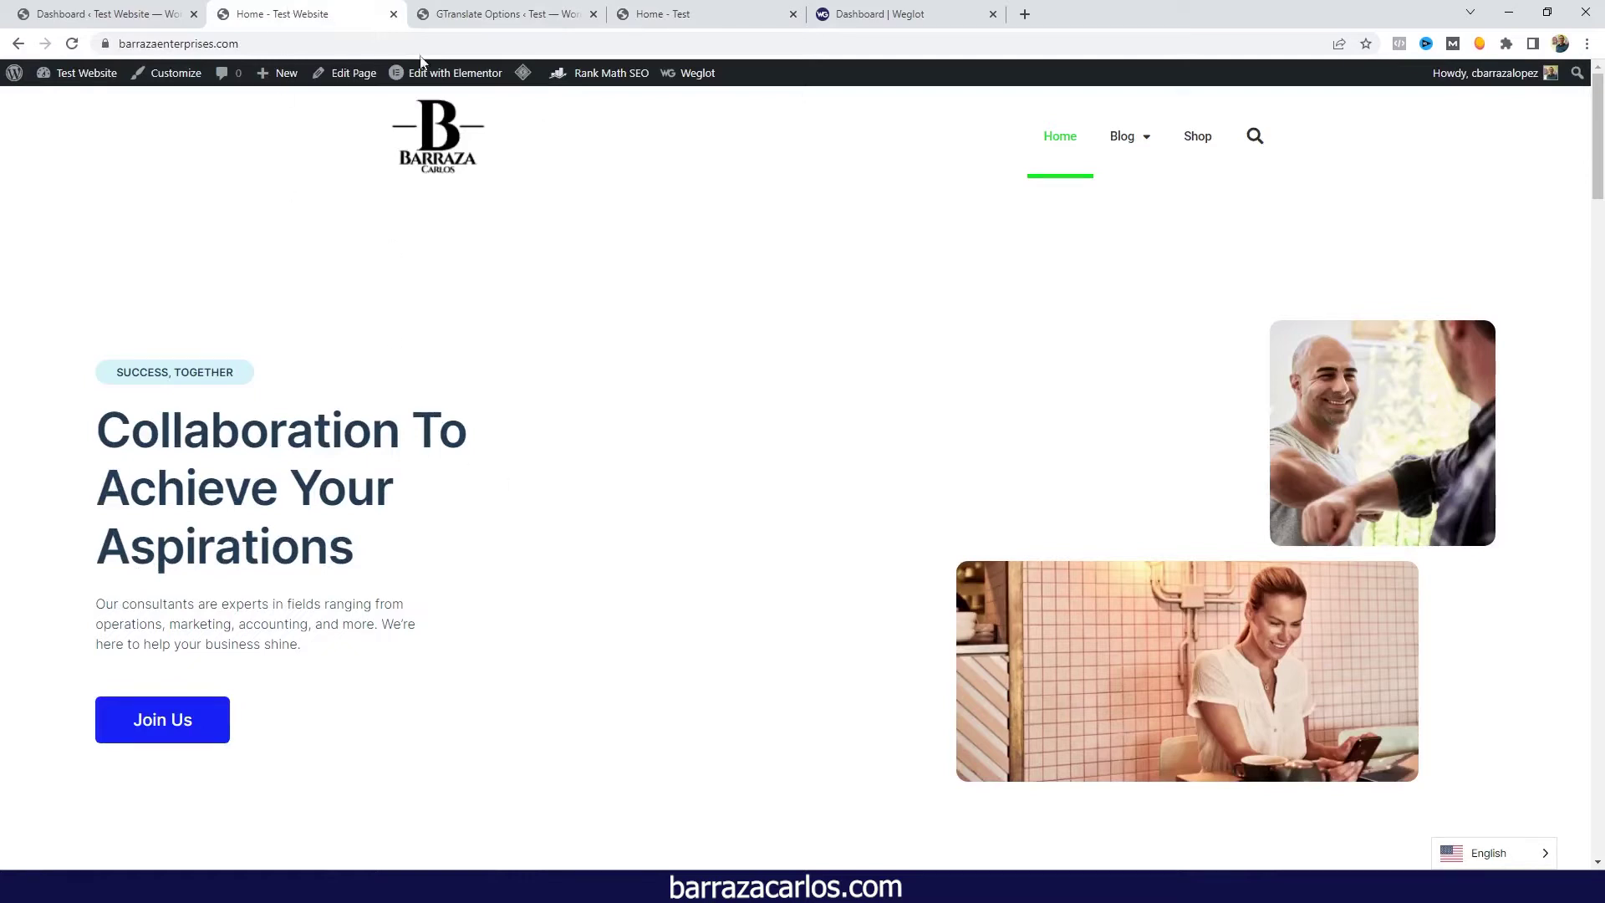
Review the Test Website's Weglot settings and destination languages, then view the Lunno GTranslate options.
click(118, 8)
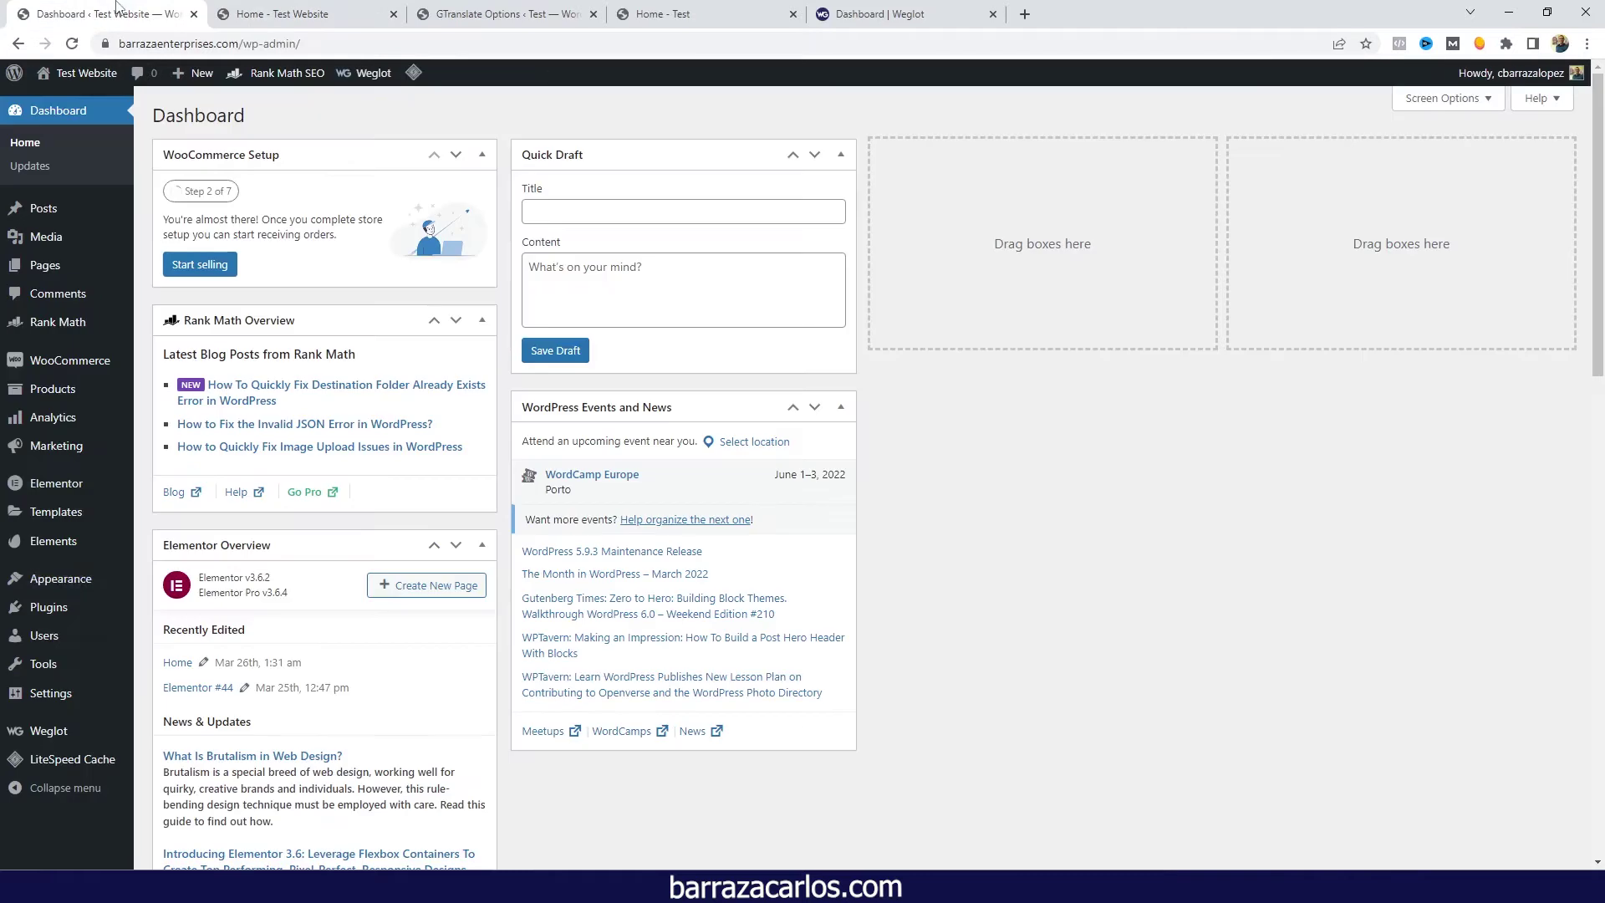
click(72, 741)
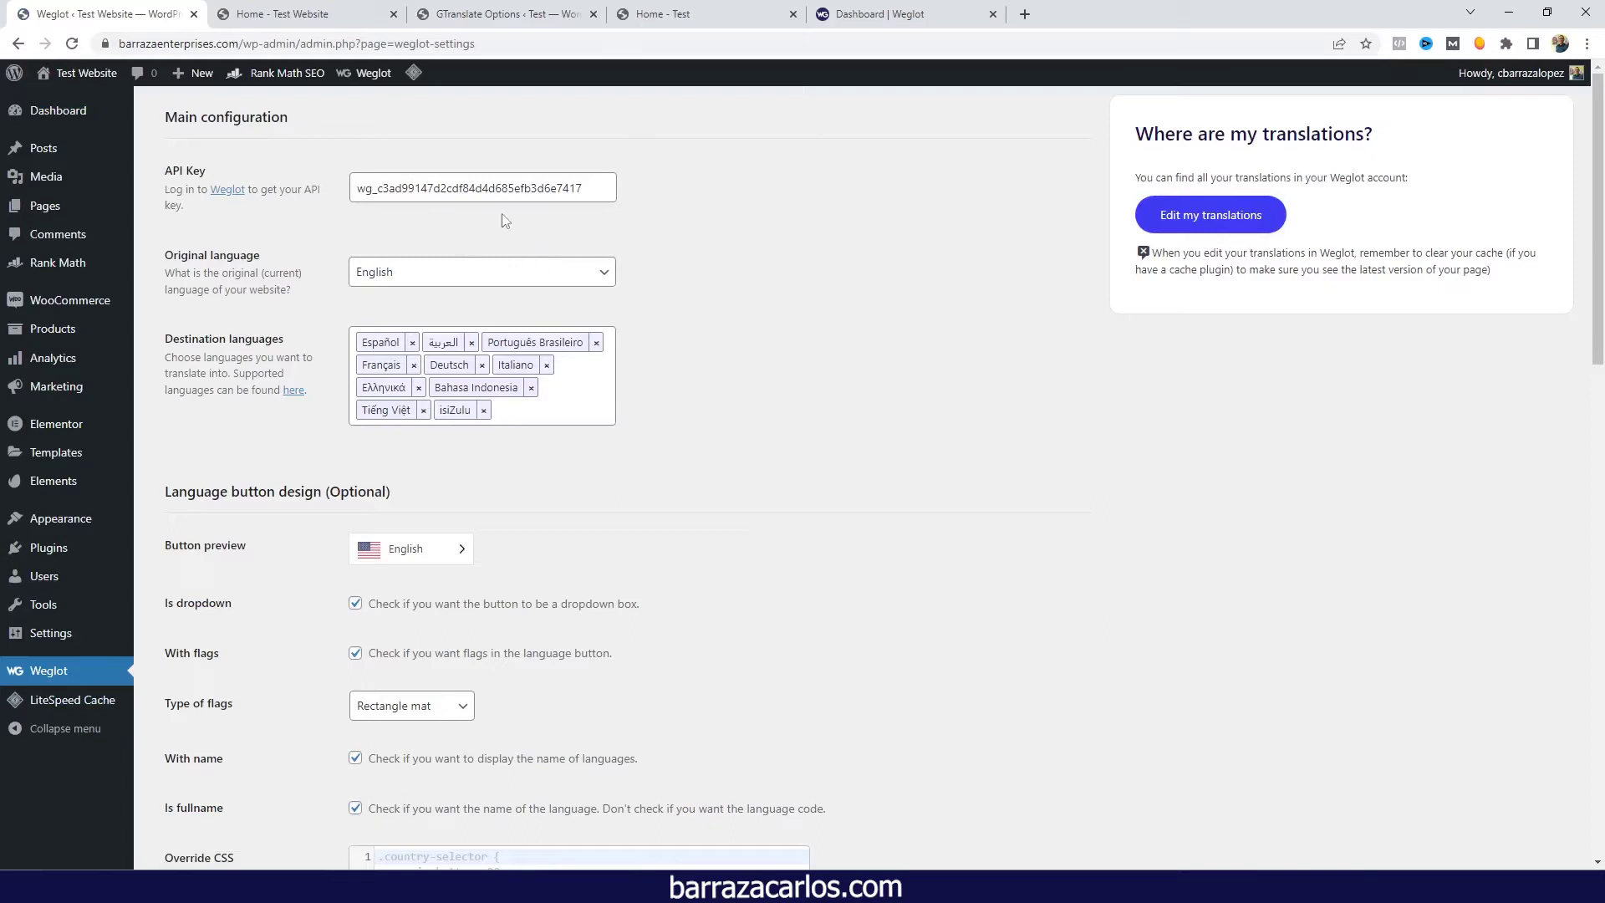
scroll(522, 467, down, 2)
scroll(522, 466, down, 10)
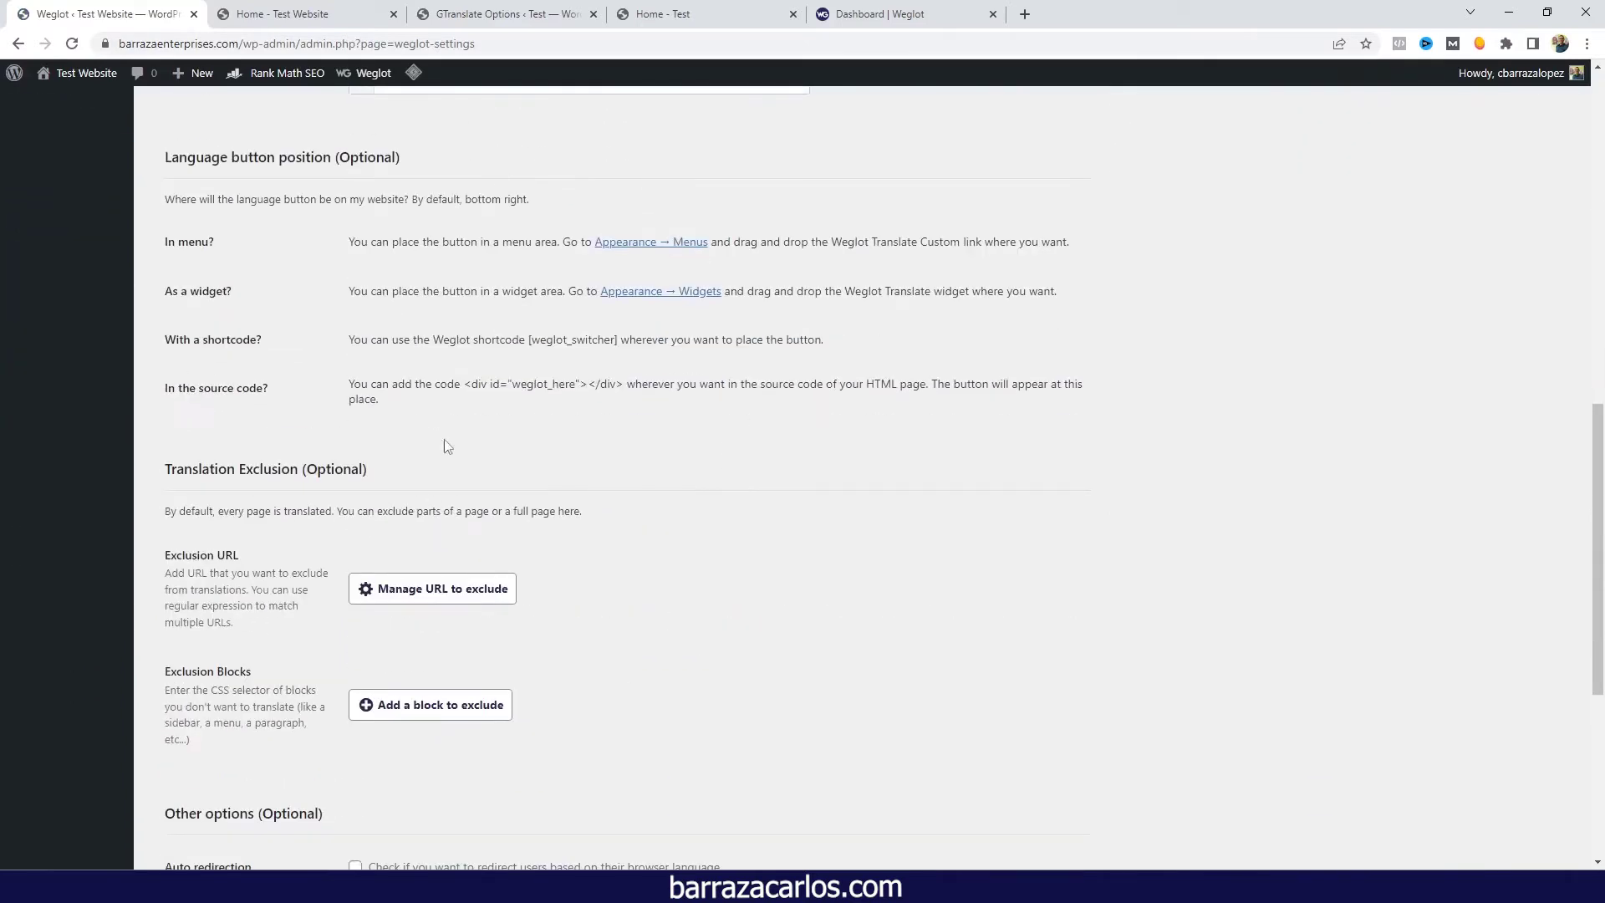
scroll(448, 498, up, 12)
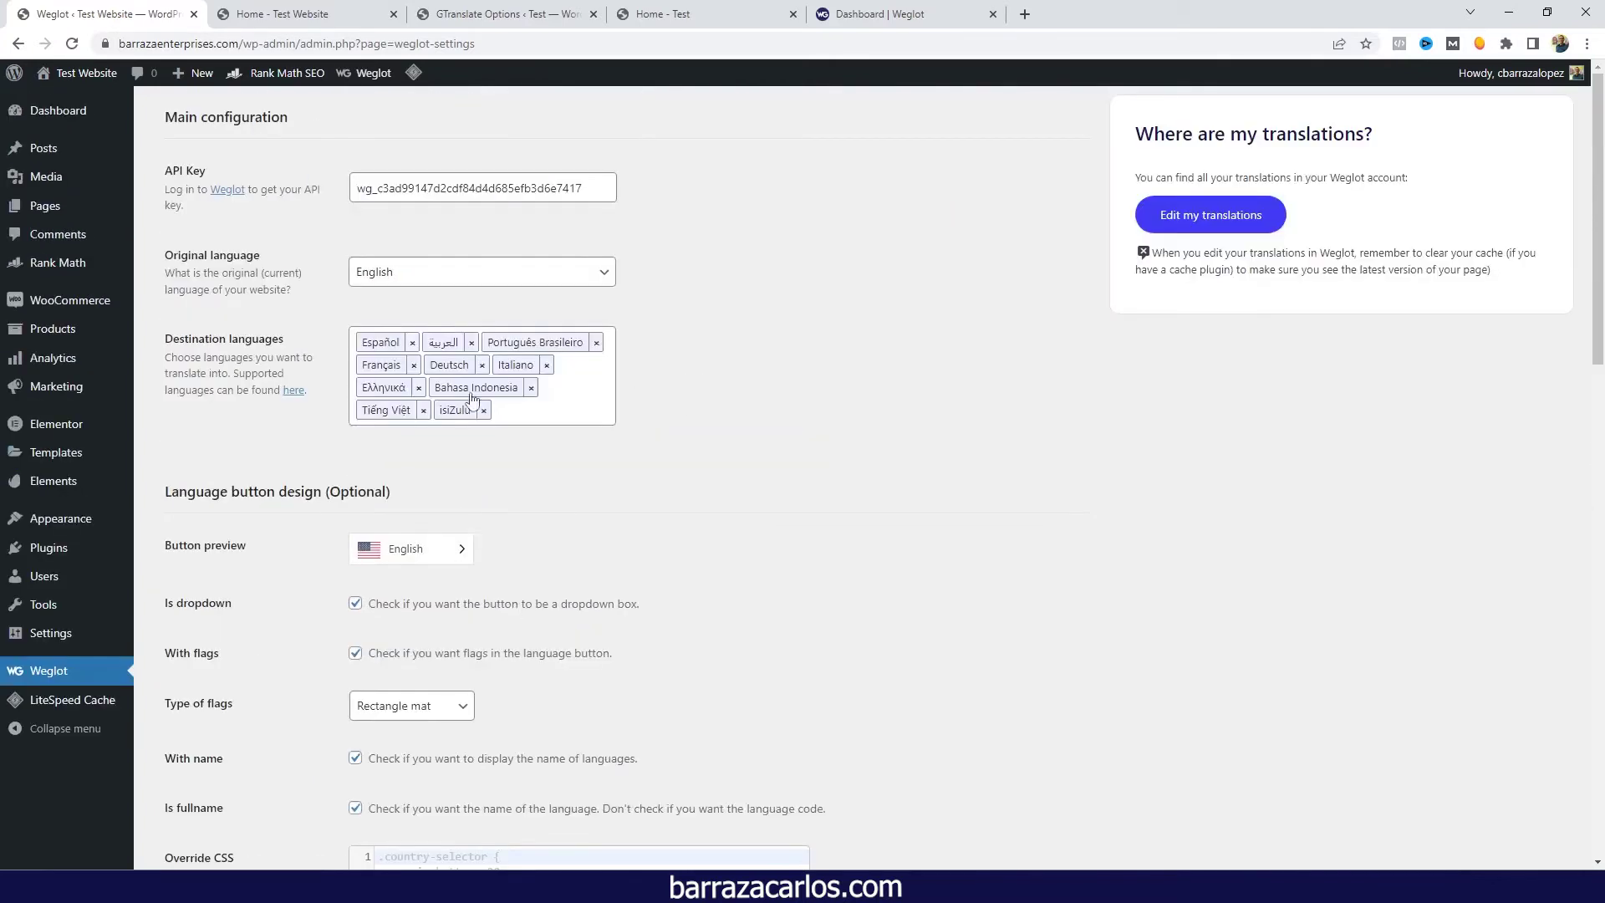
click(548, 11)
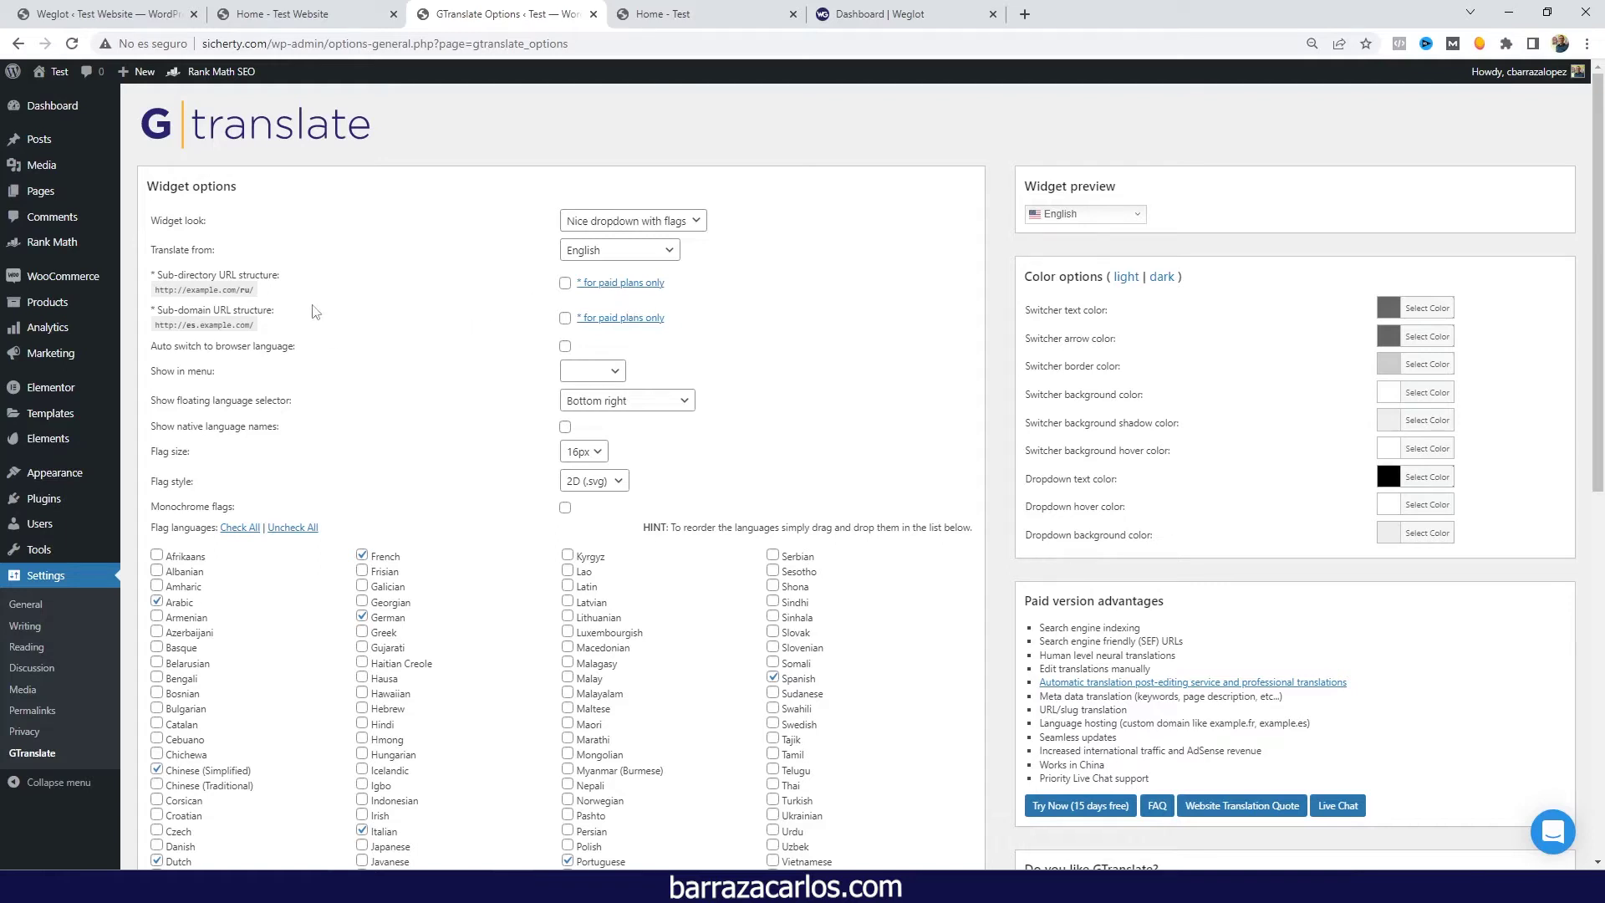
drag(292, 283, 158, 277)
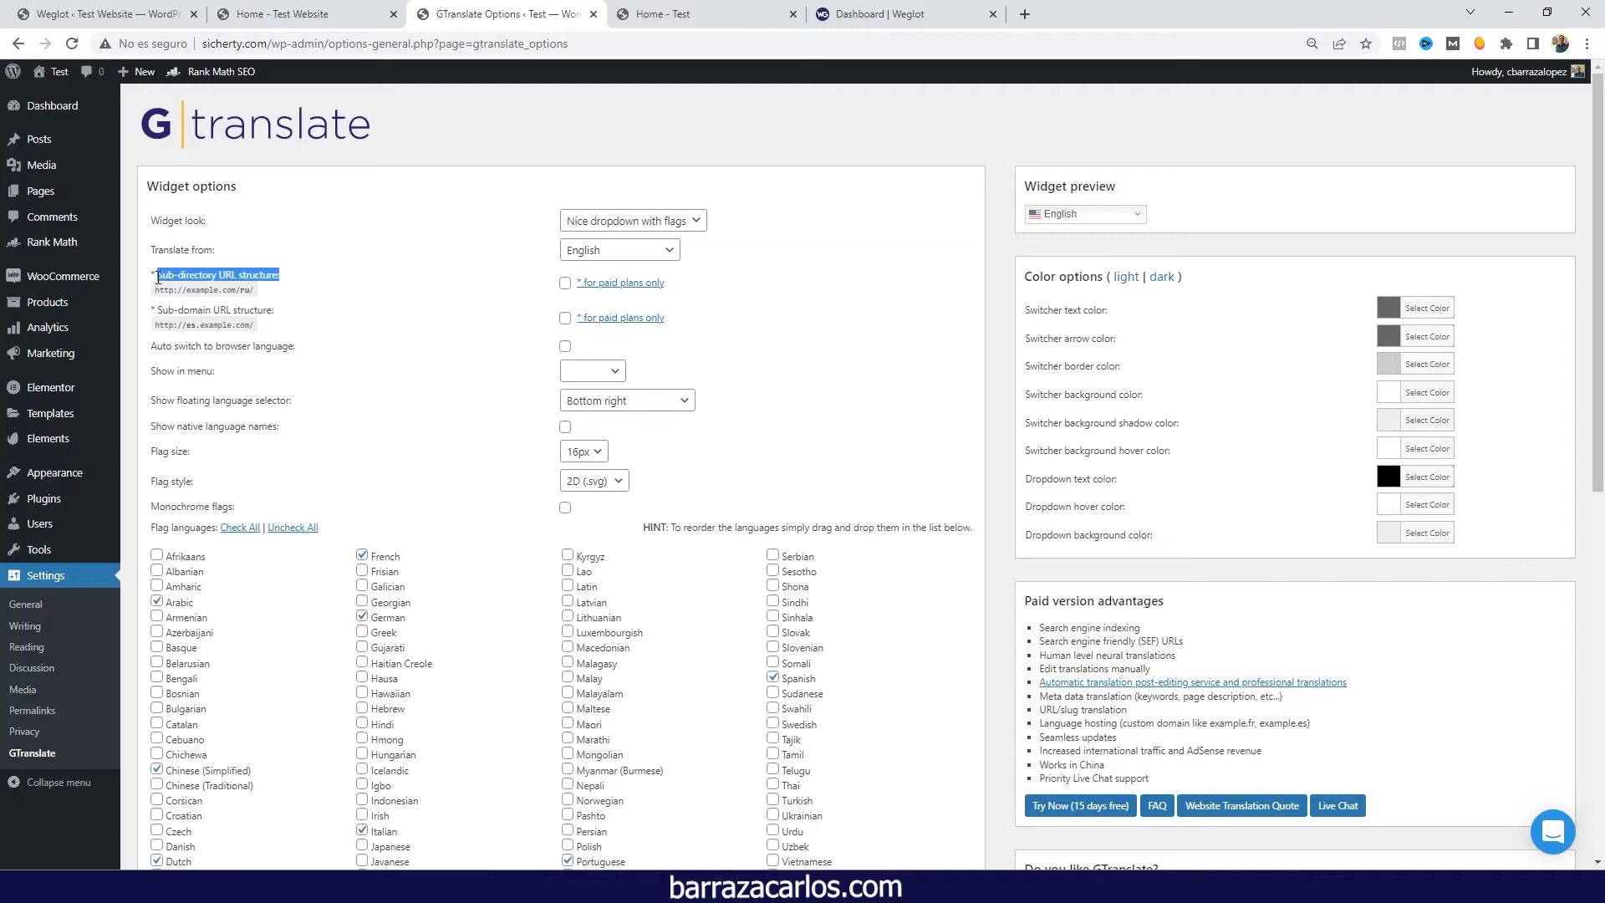
drag(293, 315, 160, 314)
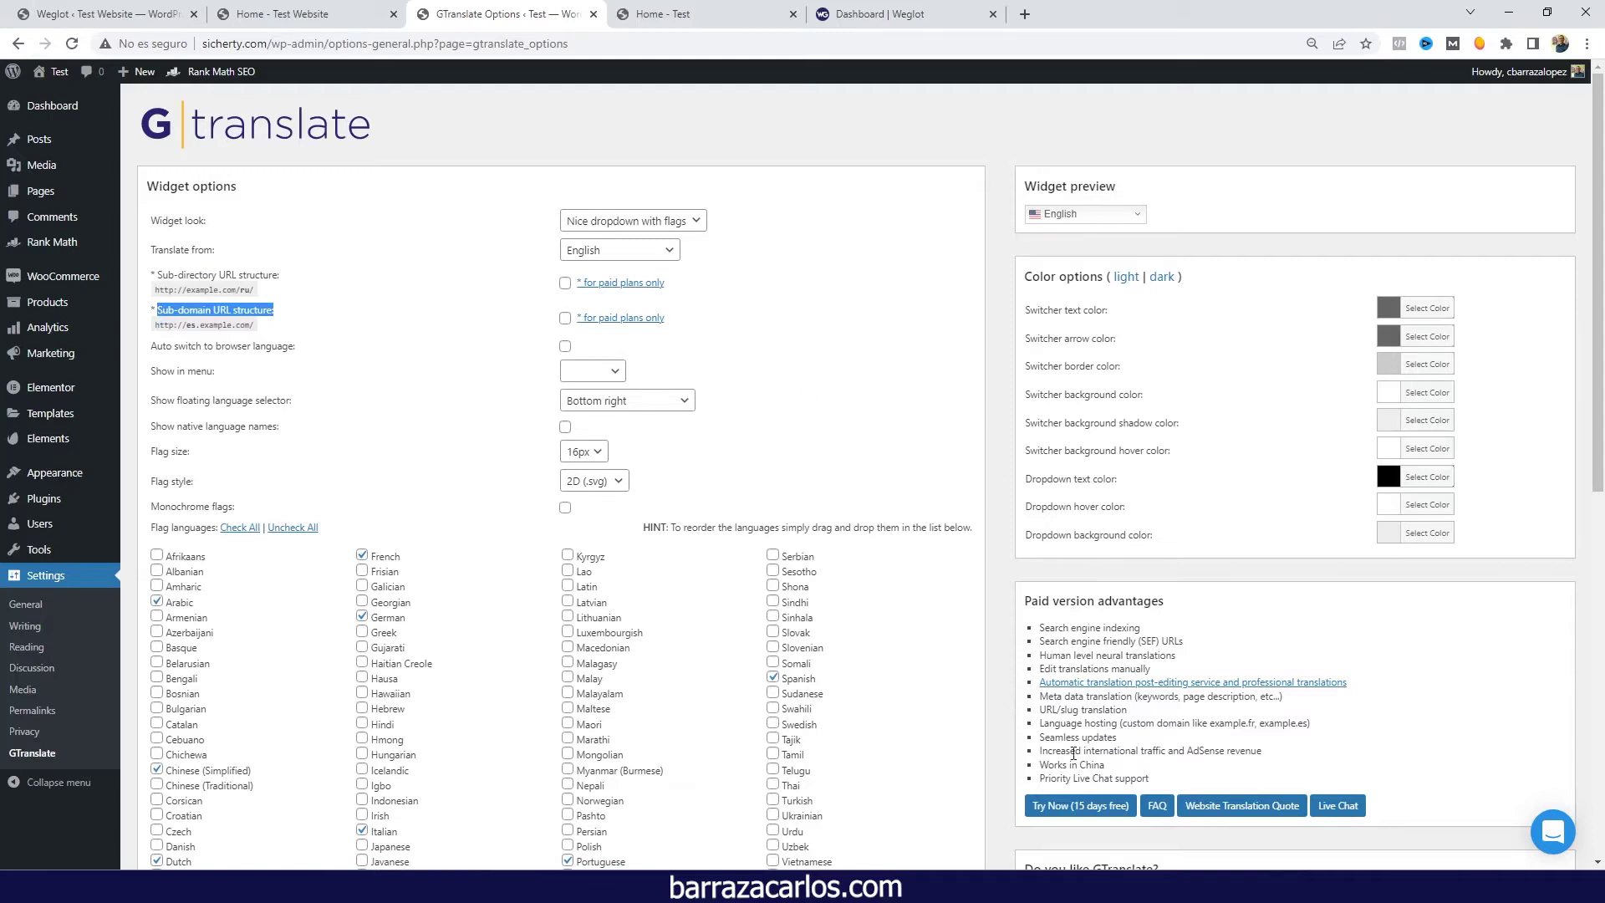
scroll(1022, 577, down, 1)
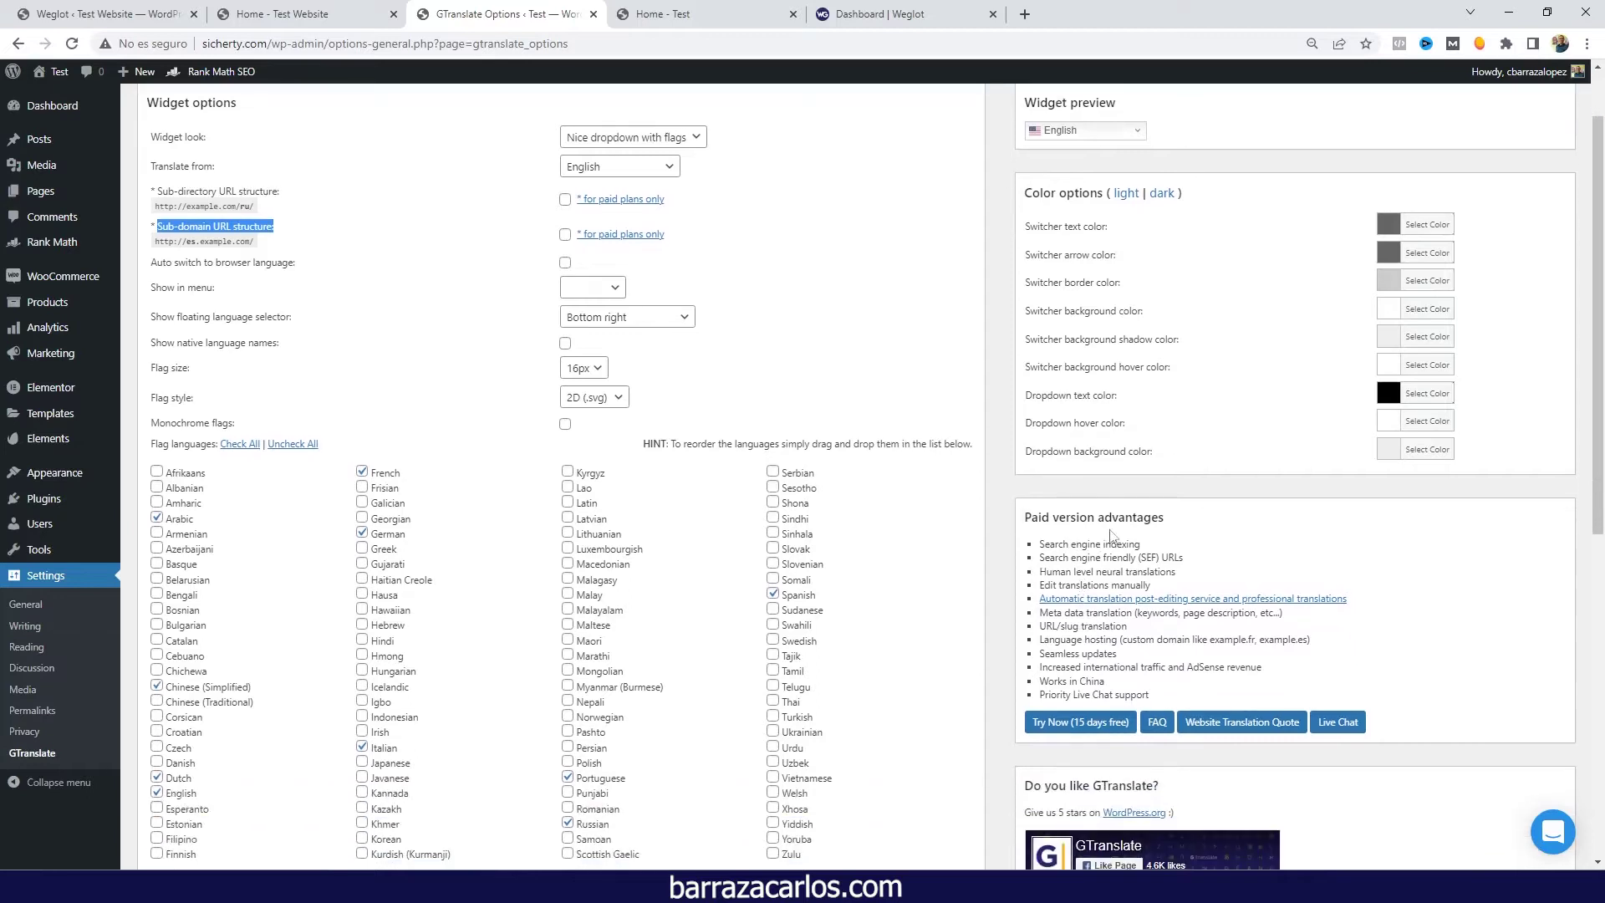
scroll(702, 418, down, 1)
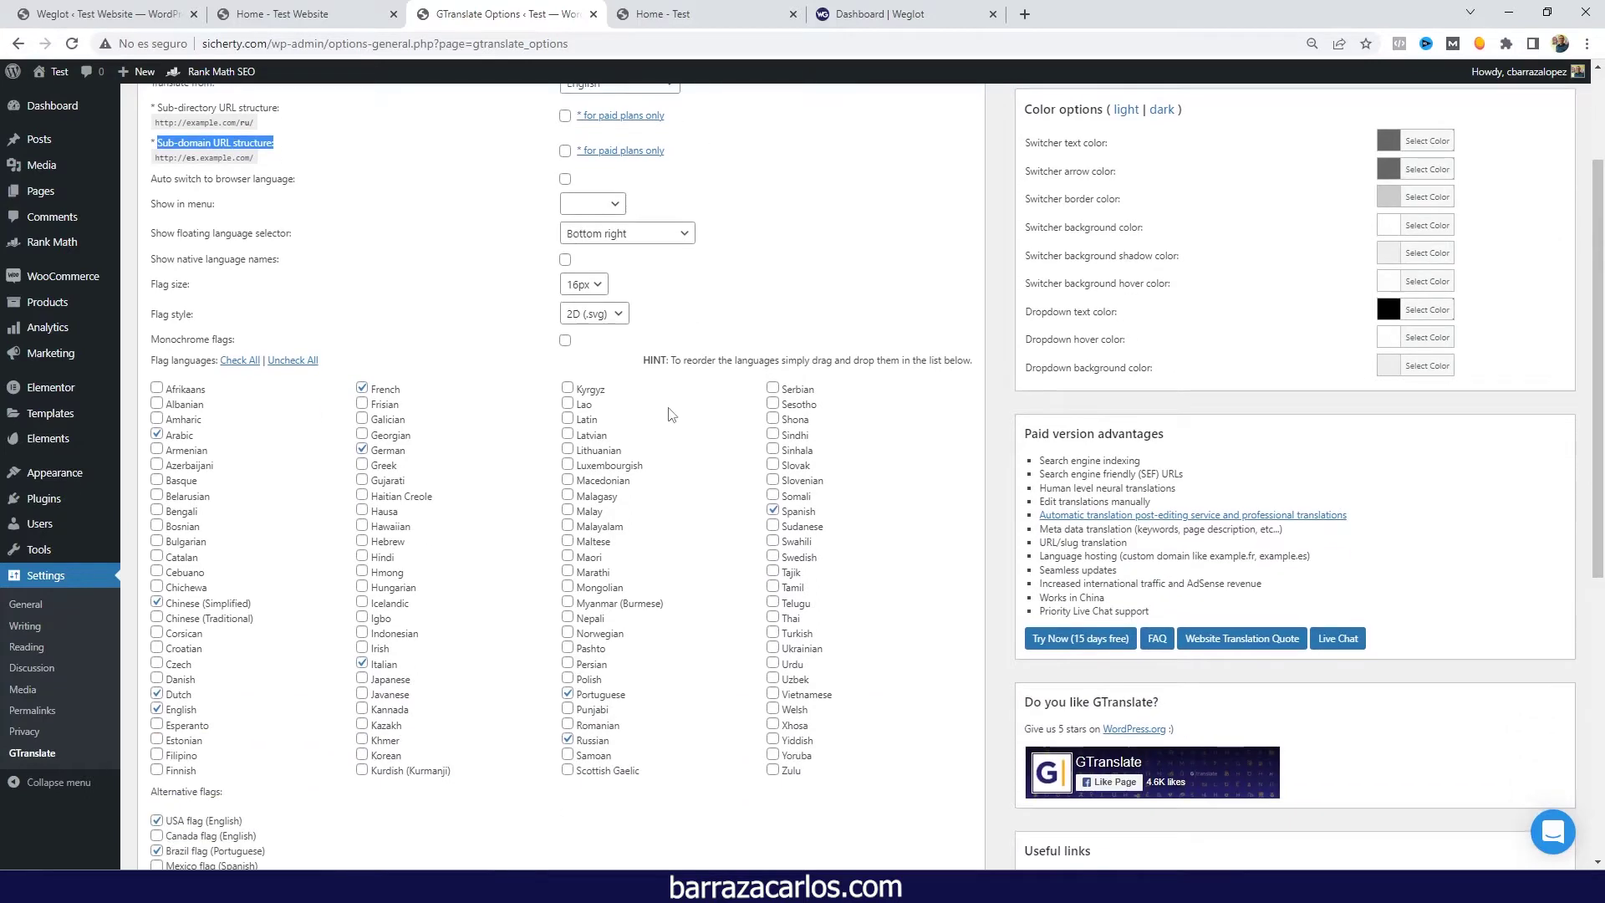
scroll(673, 415, down, 1)
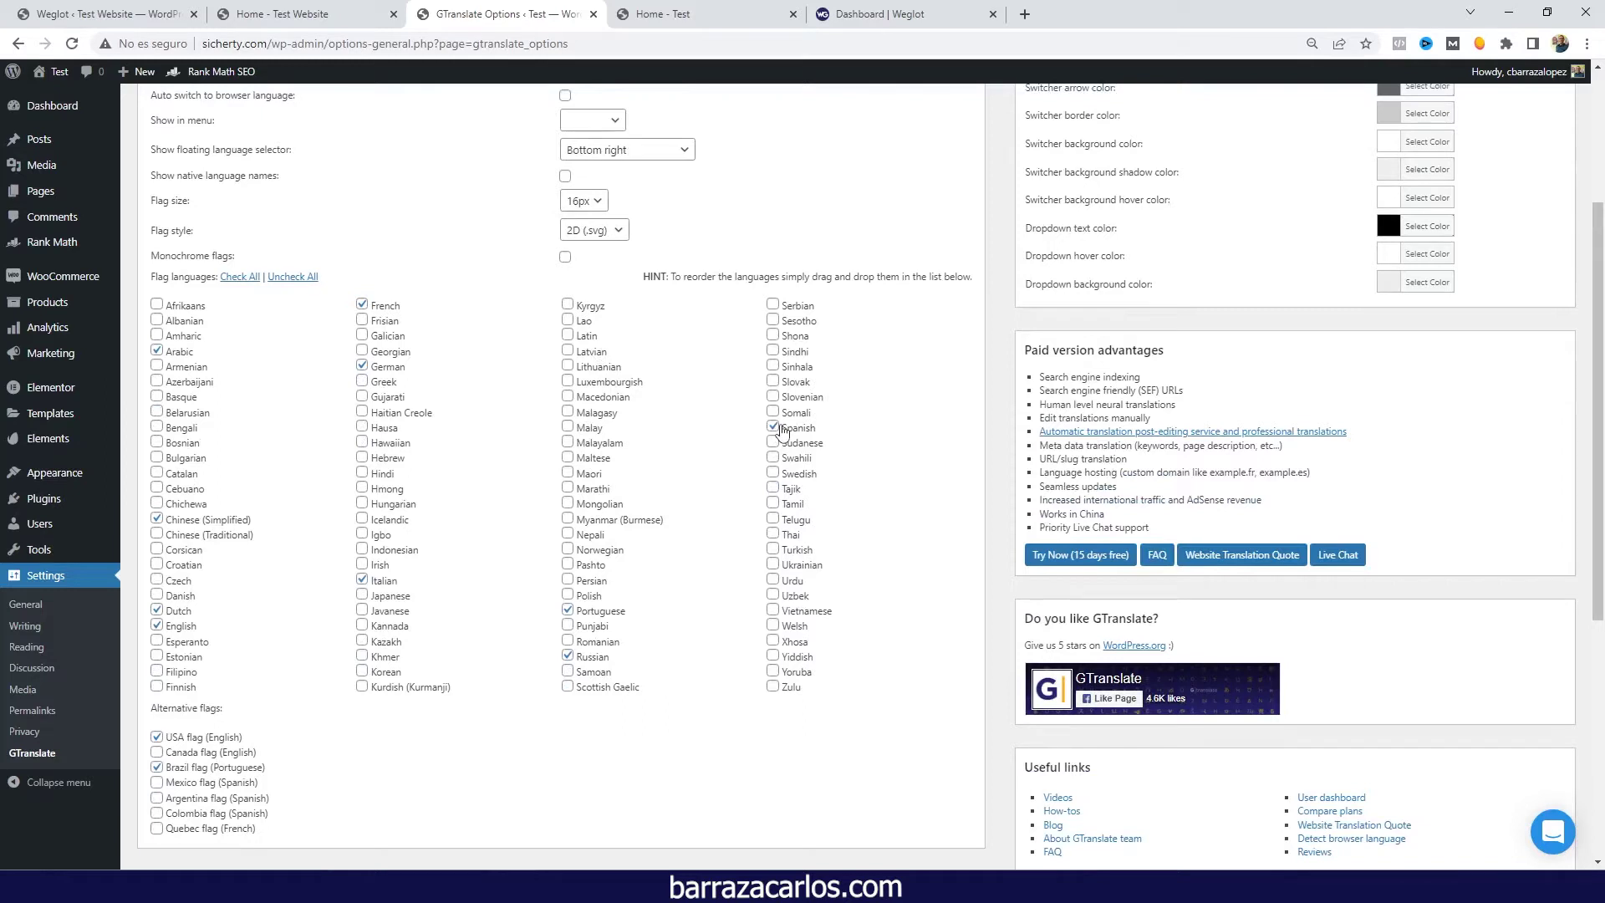
Switch the Test Website homepage to Español with its language switcher.
click(259, 13)
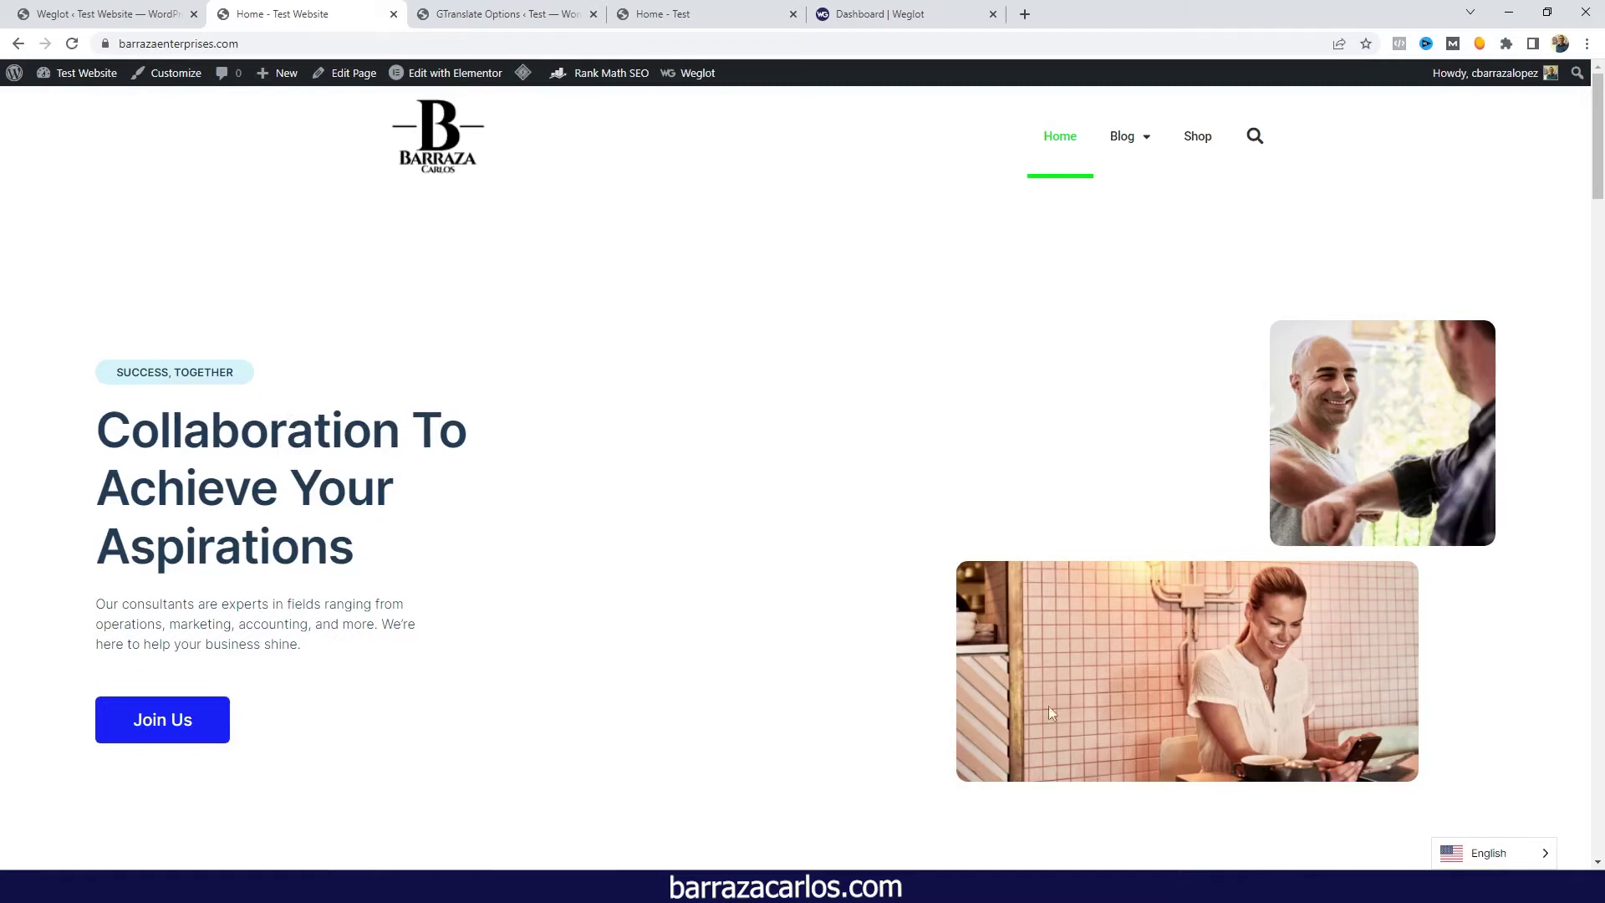
click(1504, 857)
click(1506, 549)
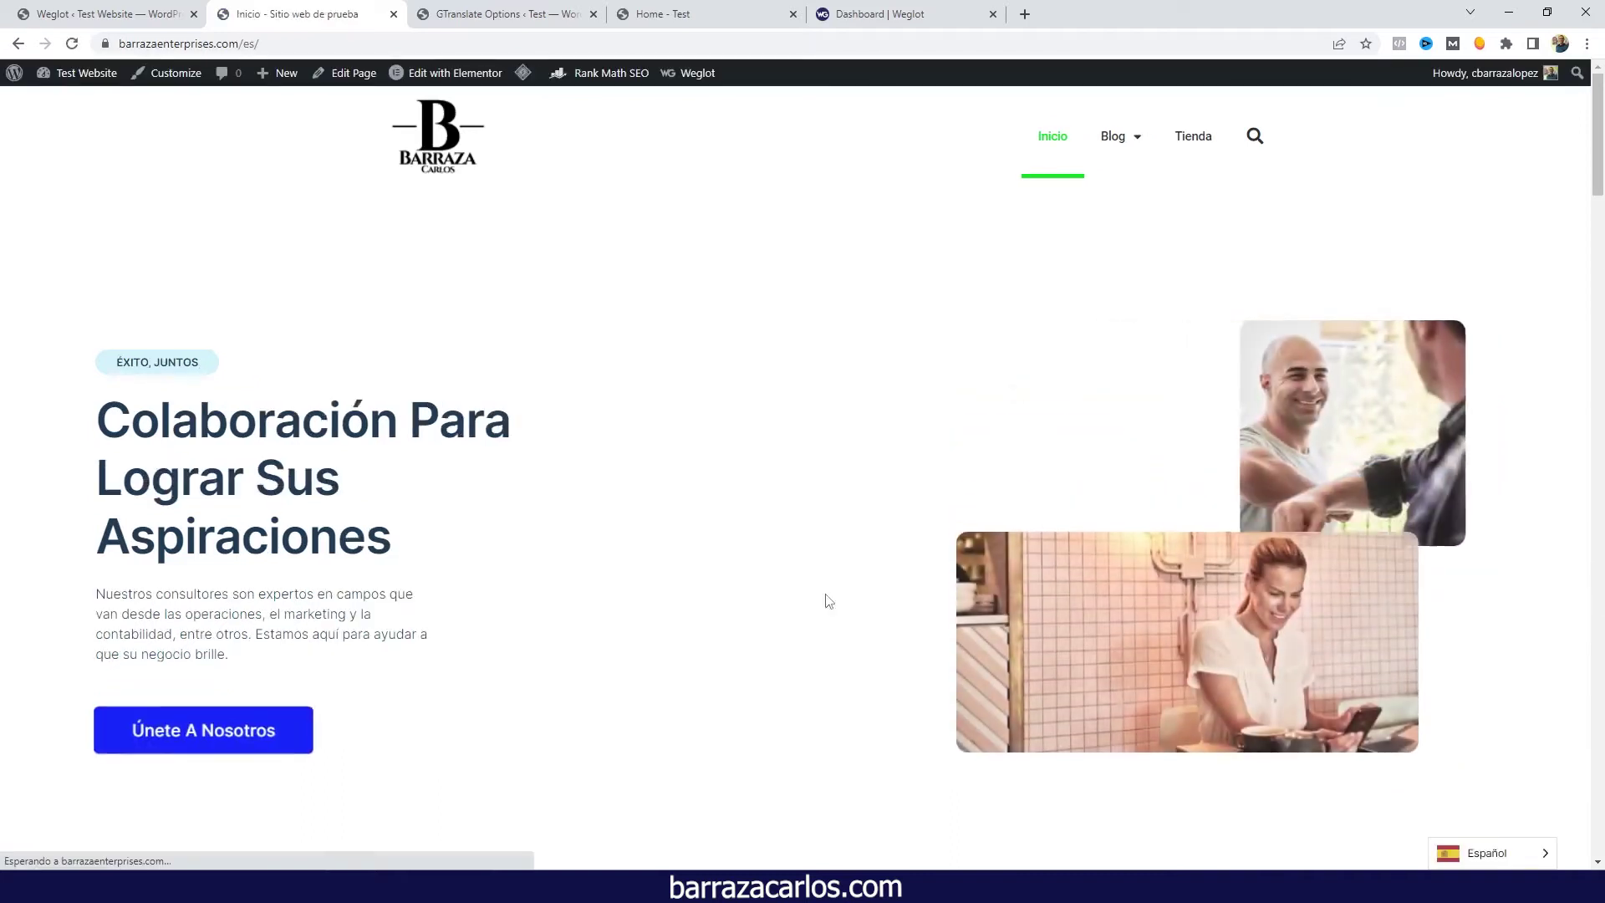
Translate the Lunno homepage into Spanish and highlight its hero heading.
click(653, 8)
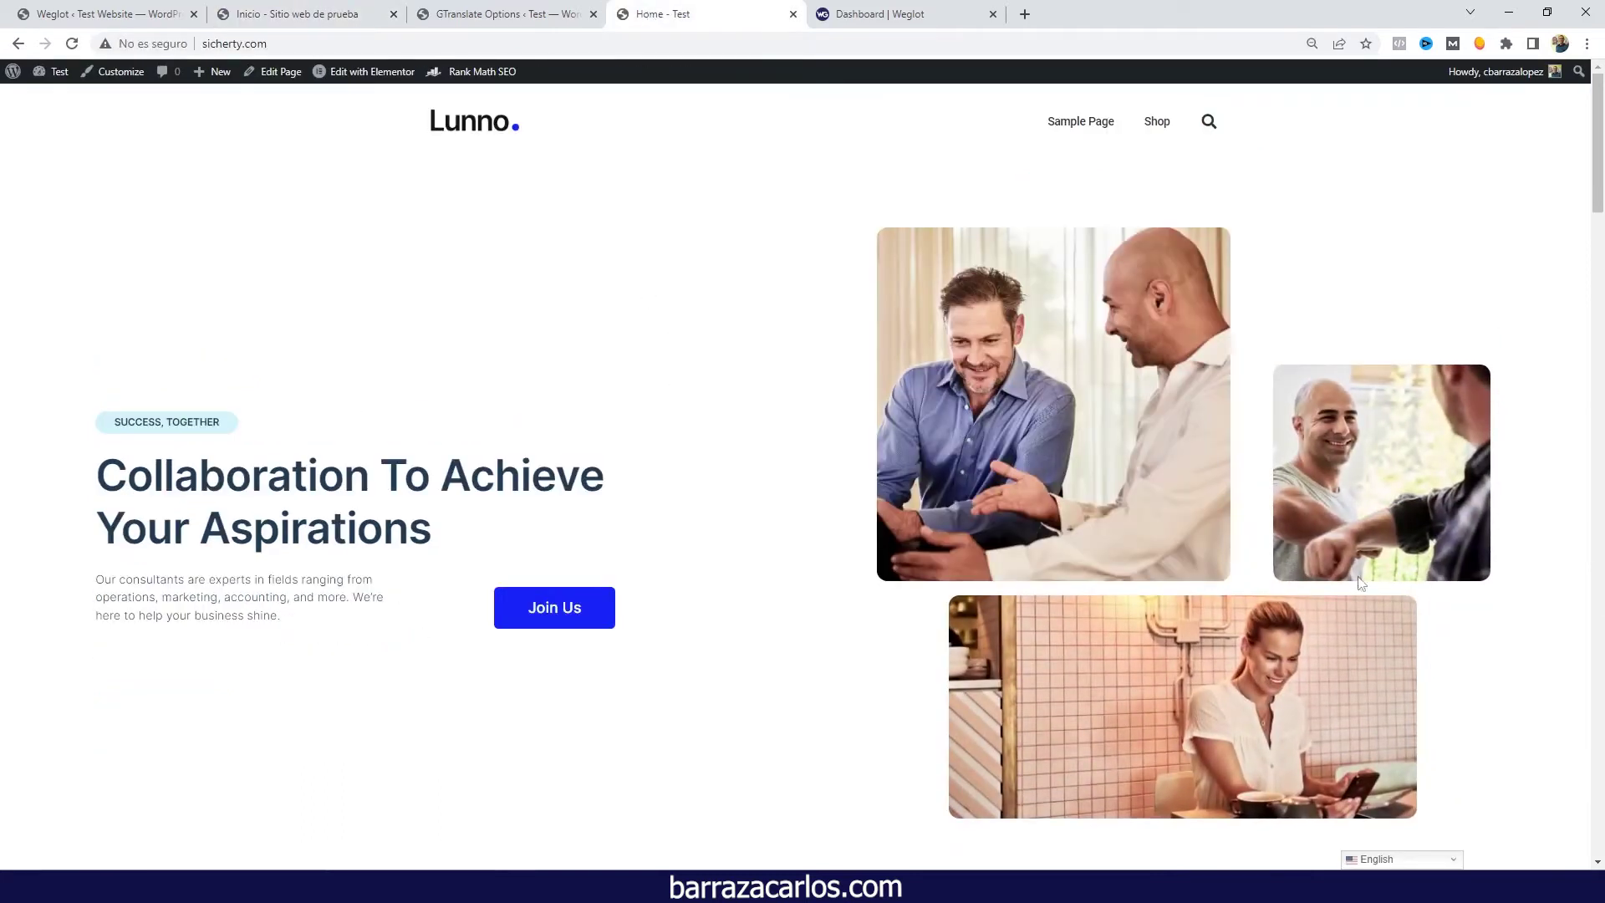
click(1437, 860)
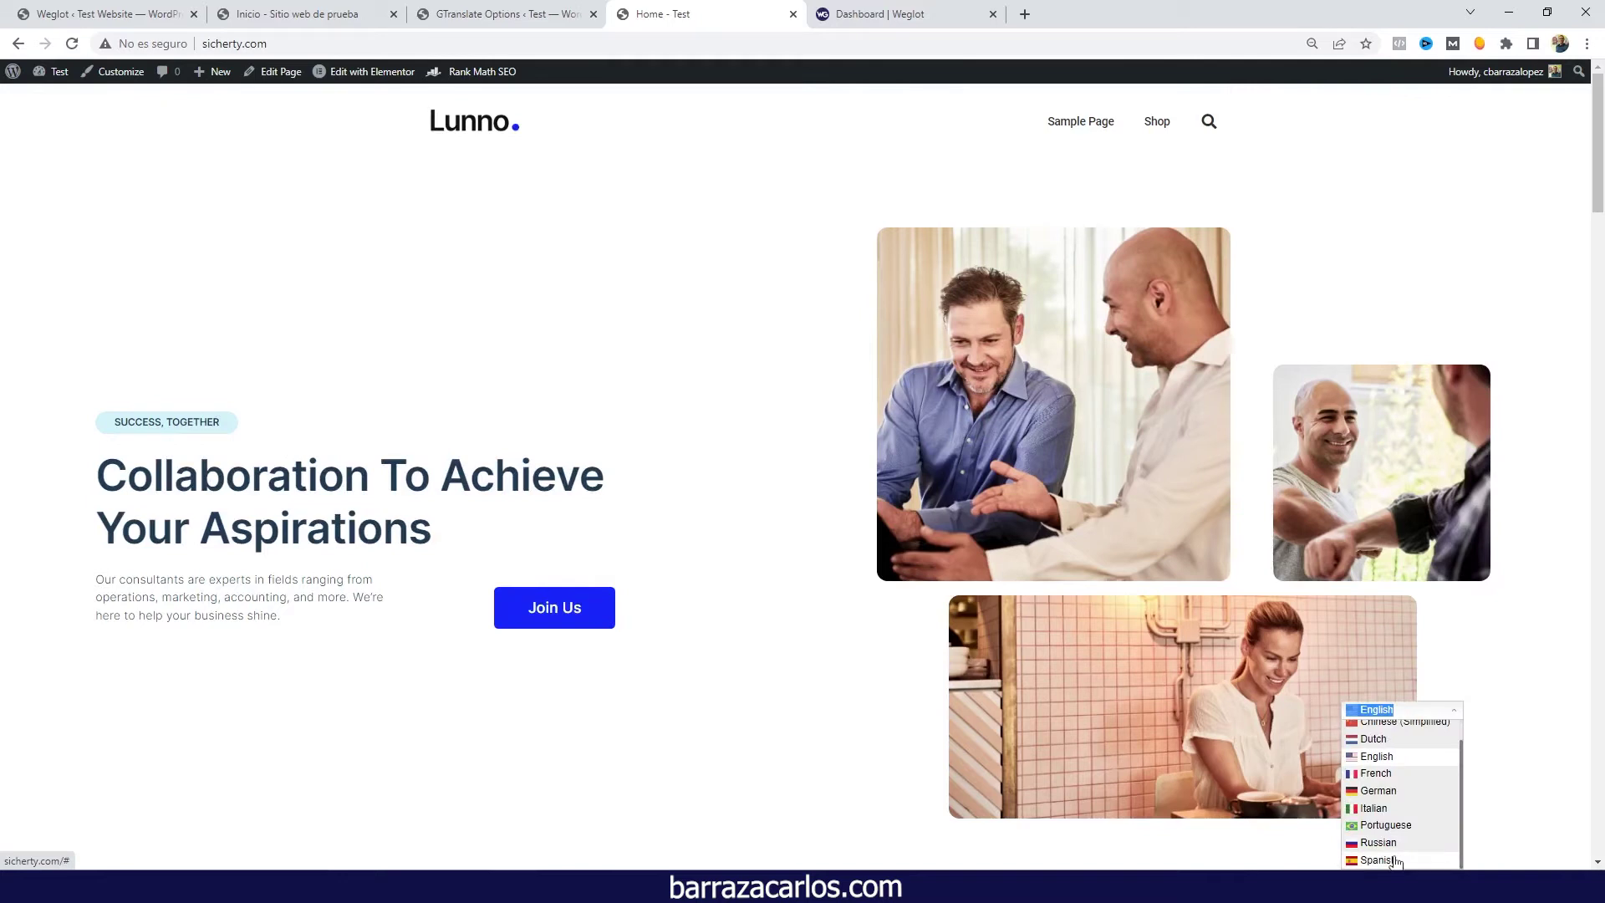
click(1394, 861)
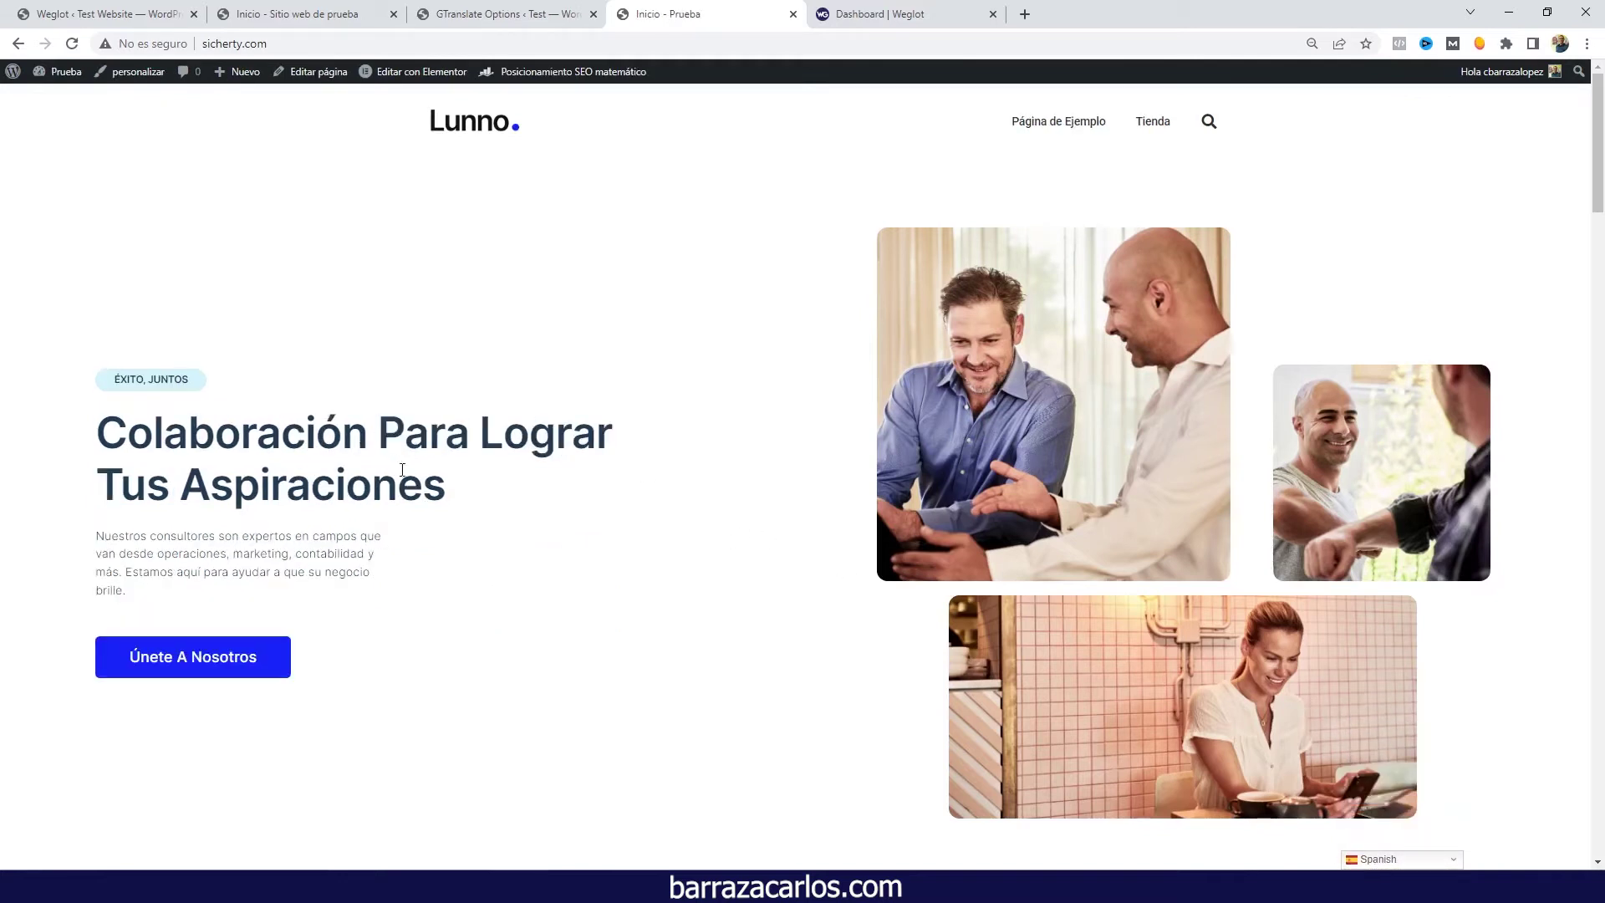
drag(471, 492, 110, 420)
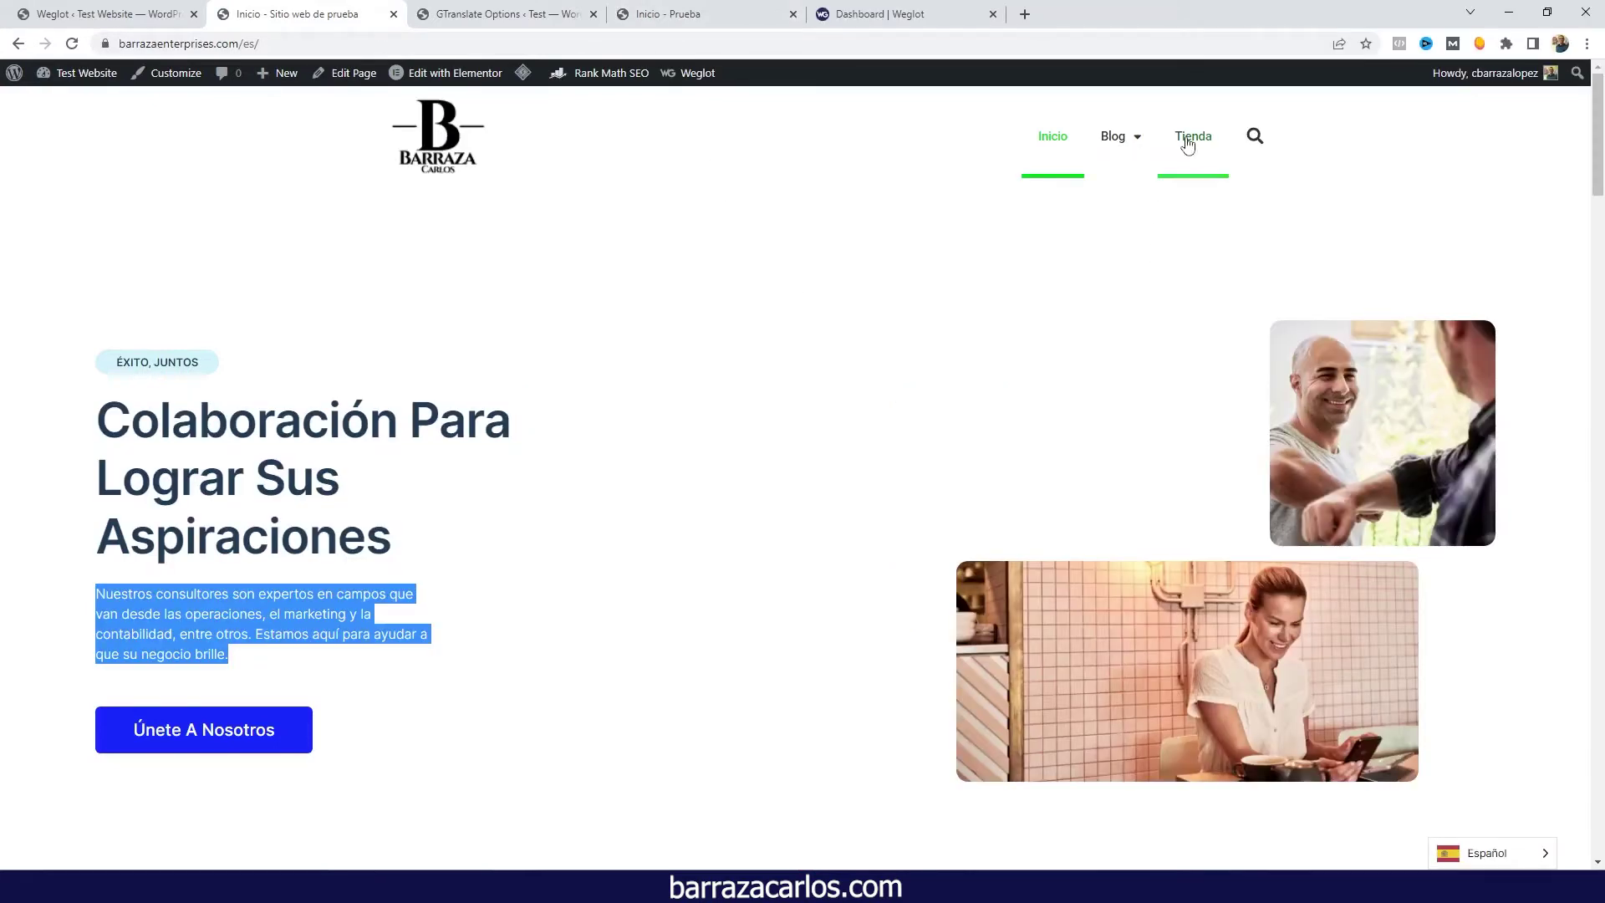
Open the Spanish Tienda page on both sites, ending on the Test Website's 190-product listing.
click(1188, 144)
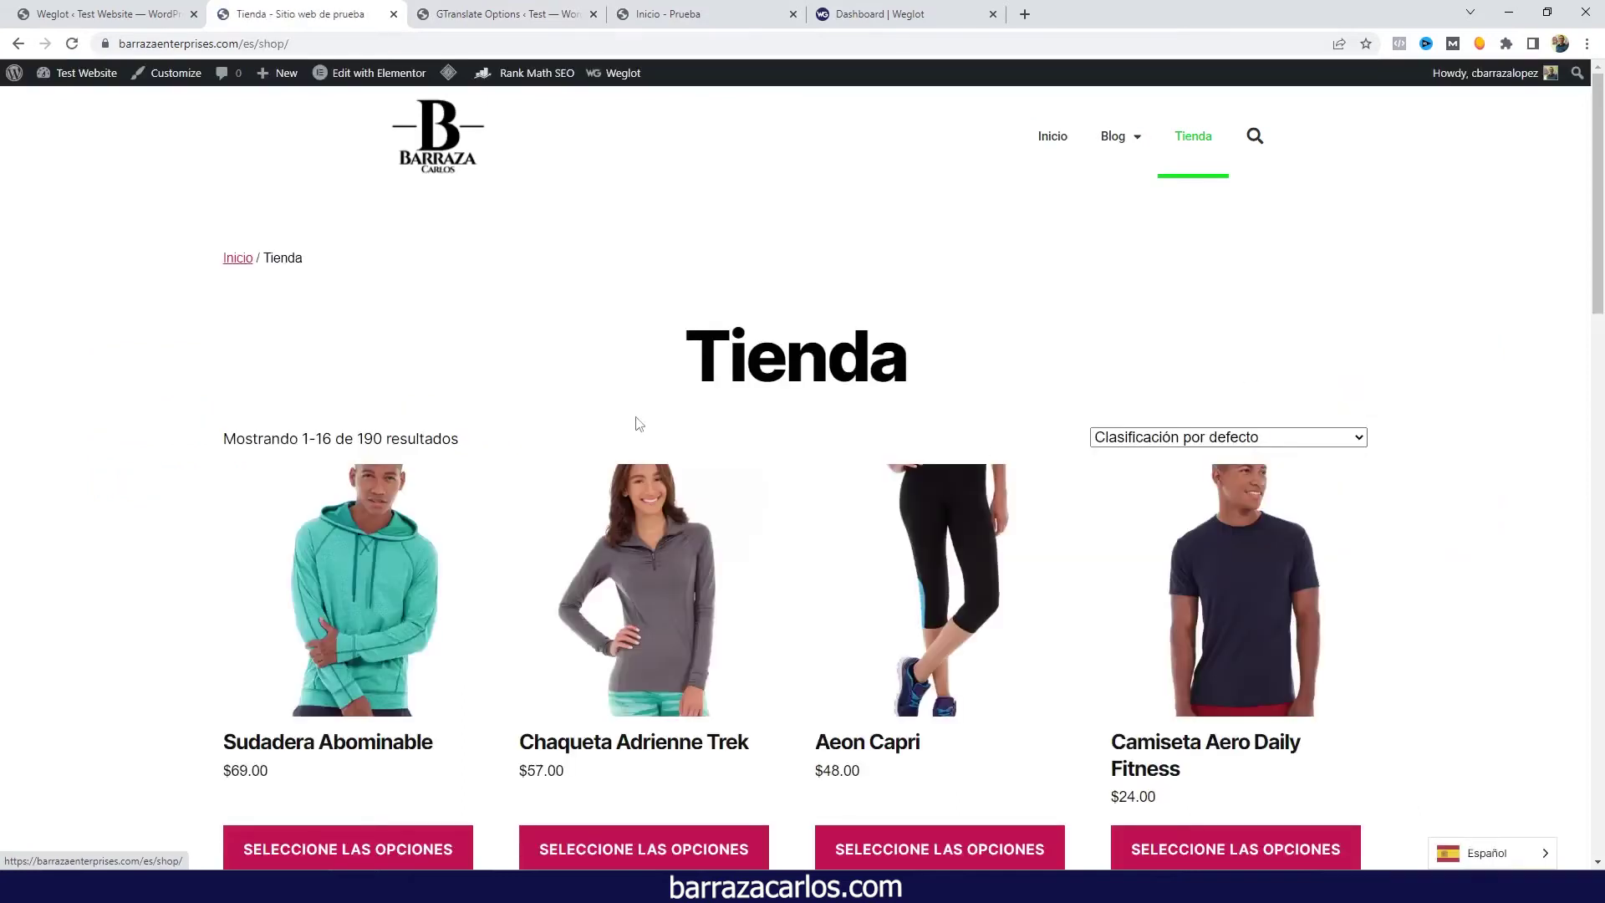
scroll(637, 422, down, 2)
click(675, 6)
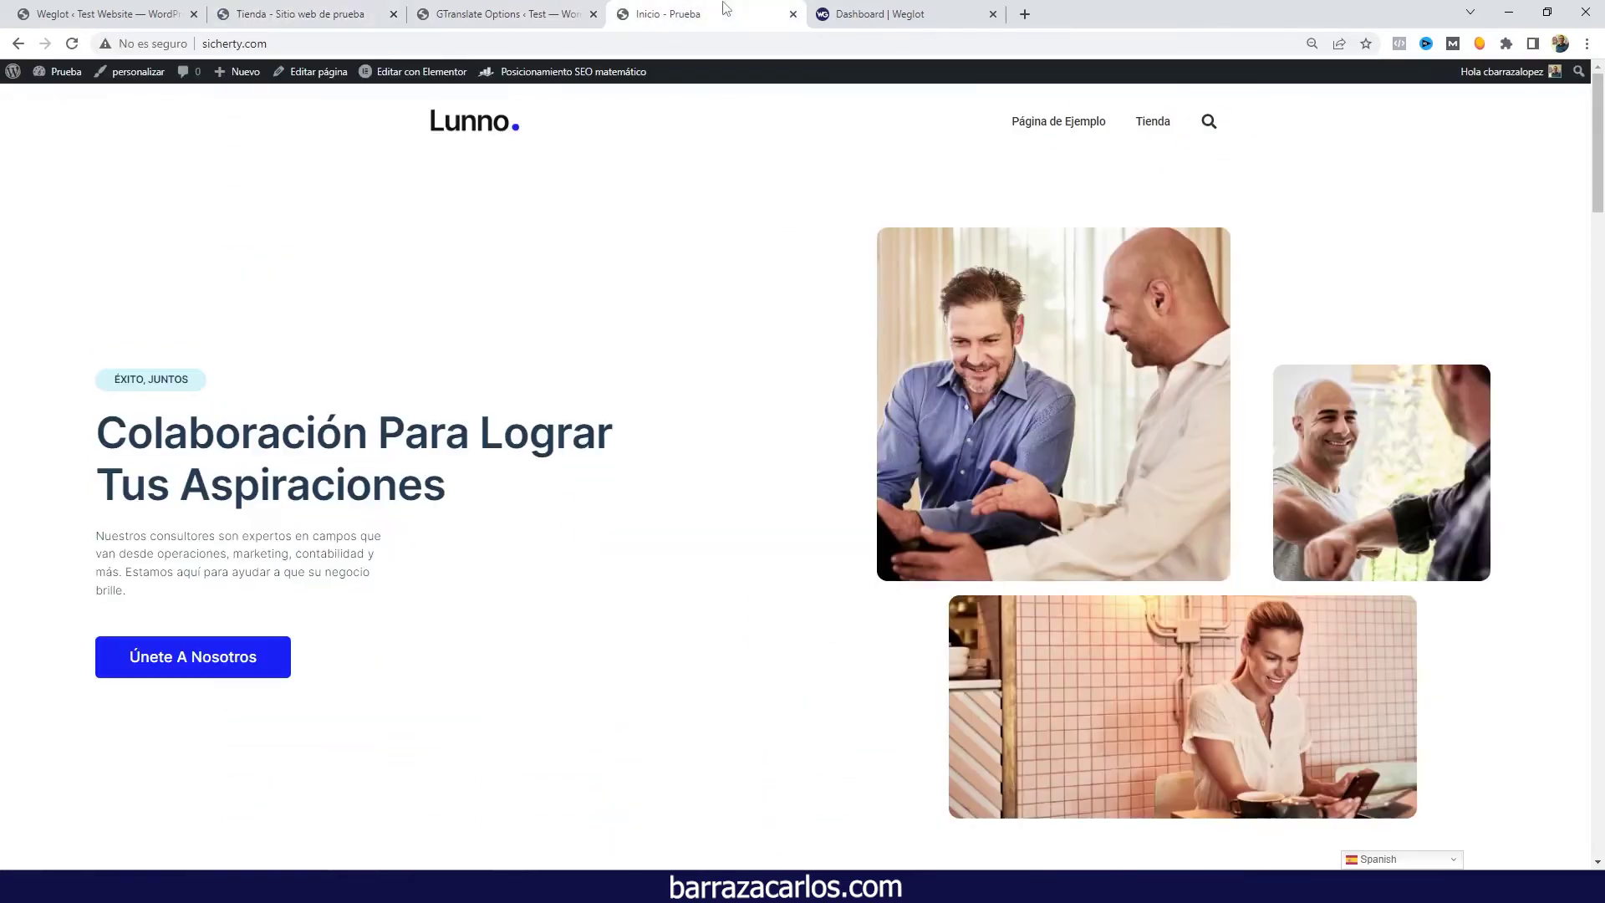
click(1161, 127)
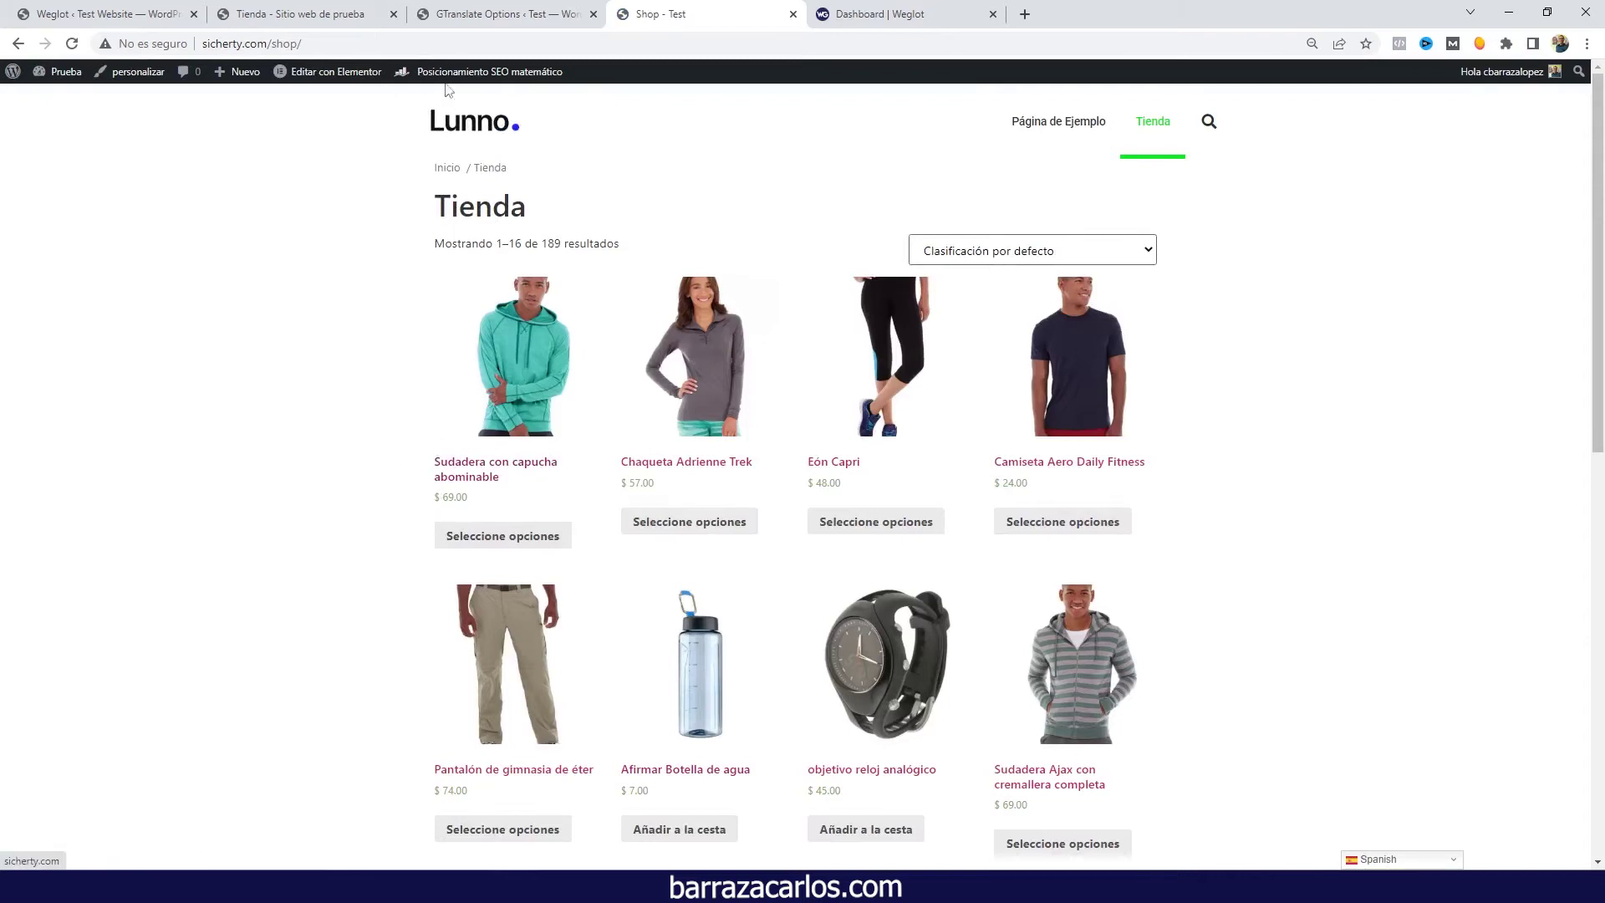
click(348, 7)
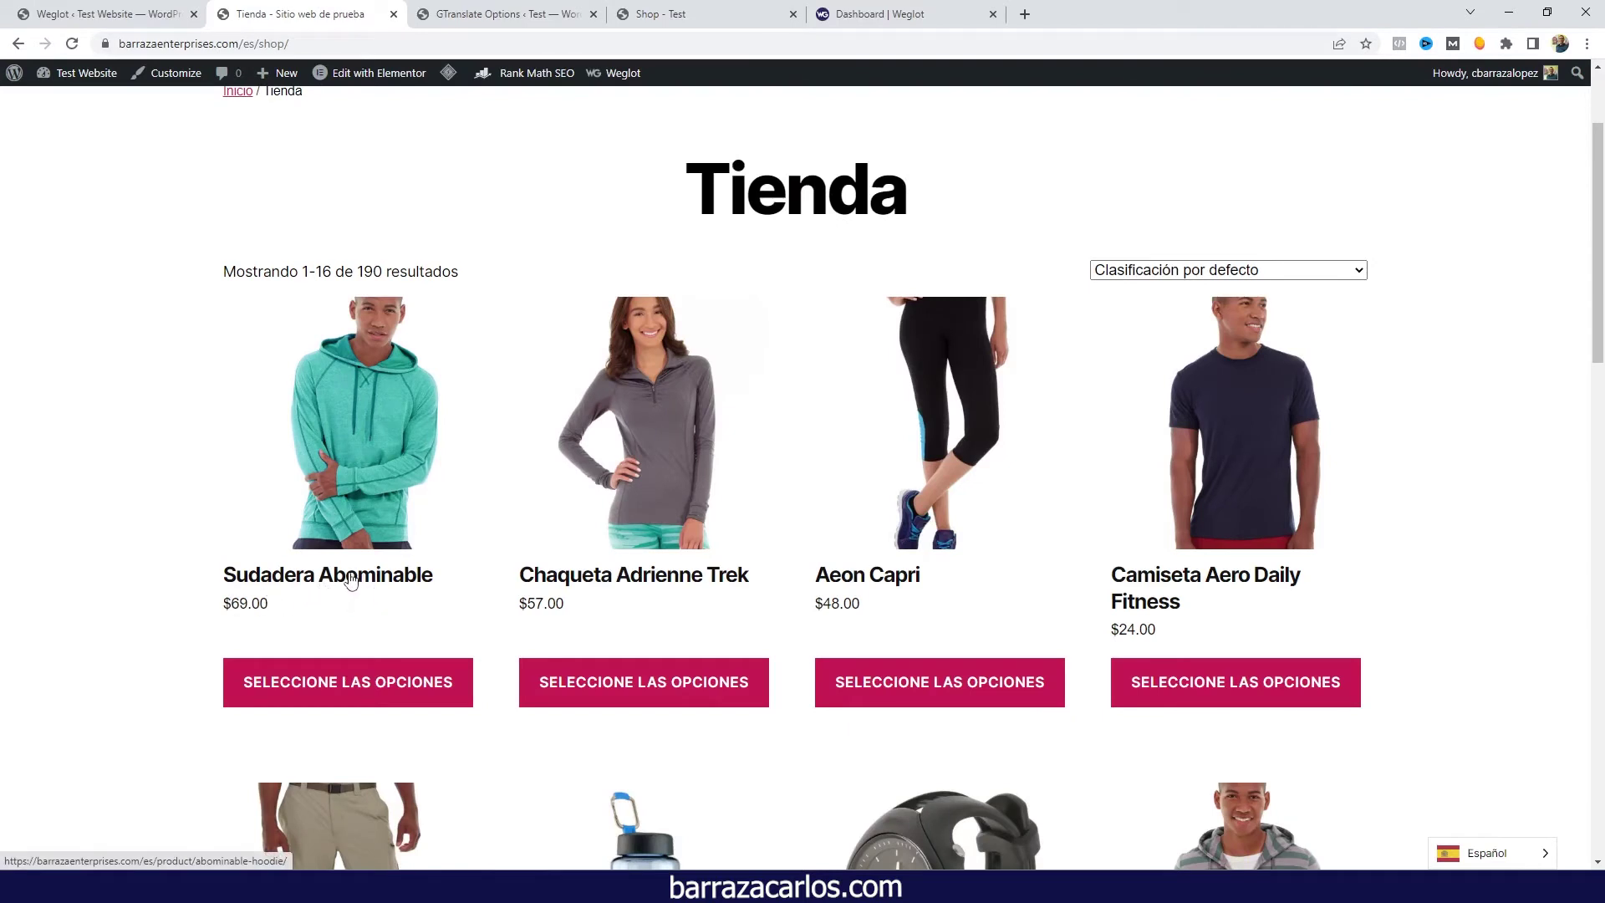
Open the Spanish Abominable Hoodie (Sudadera Abominable) product page on both sites.
click(362, 558)
click(785, 8)
scroll(520, 276, down, 3)
scroll(520, 275, up, 3)
click(520, 289)
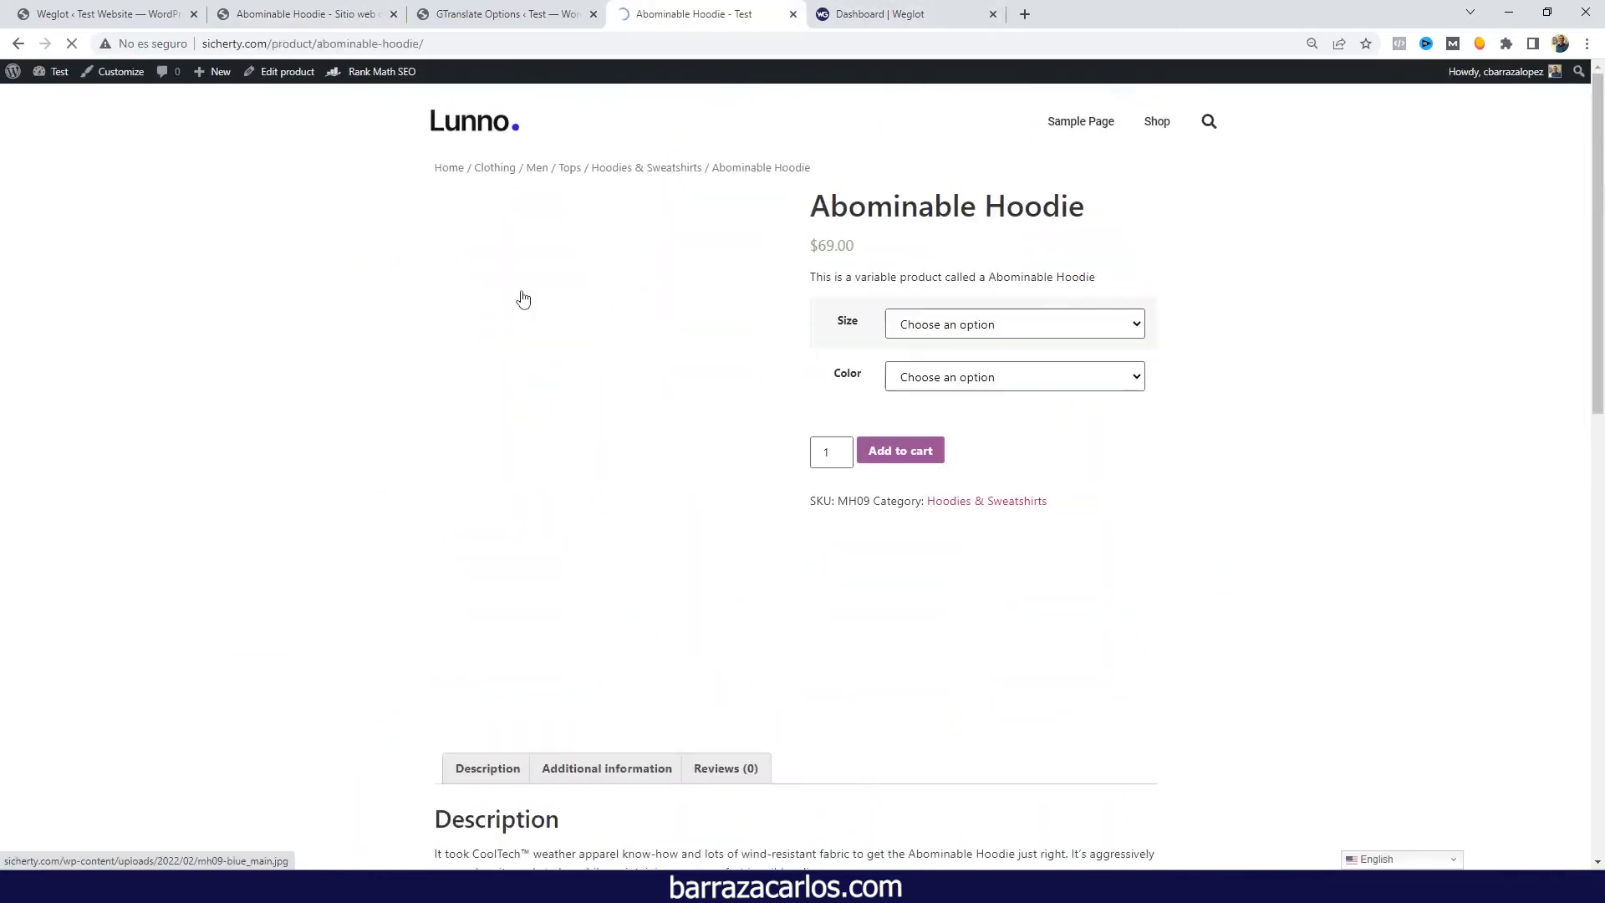
scroll(521, 318, down, 6)
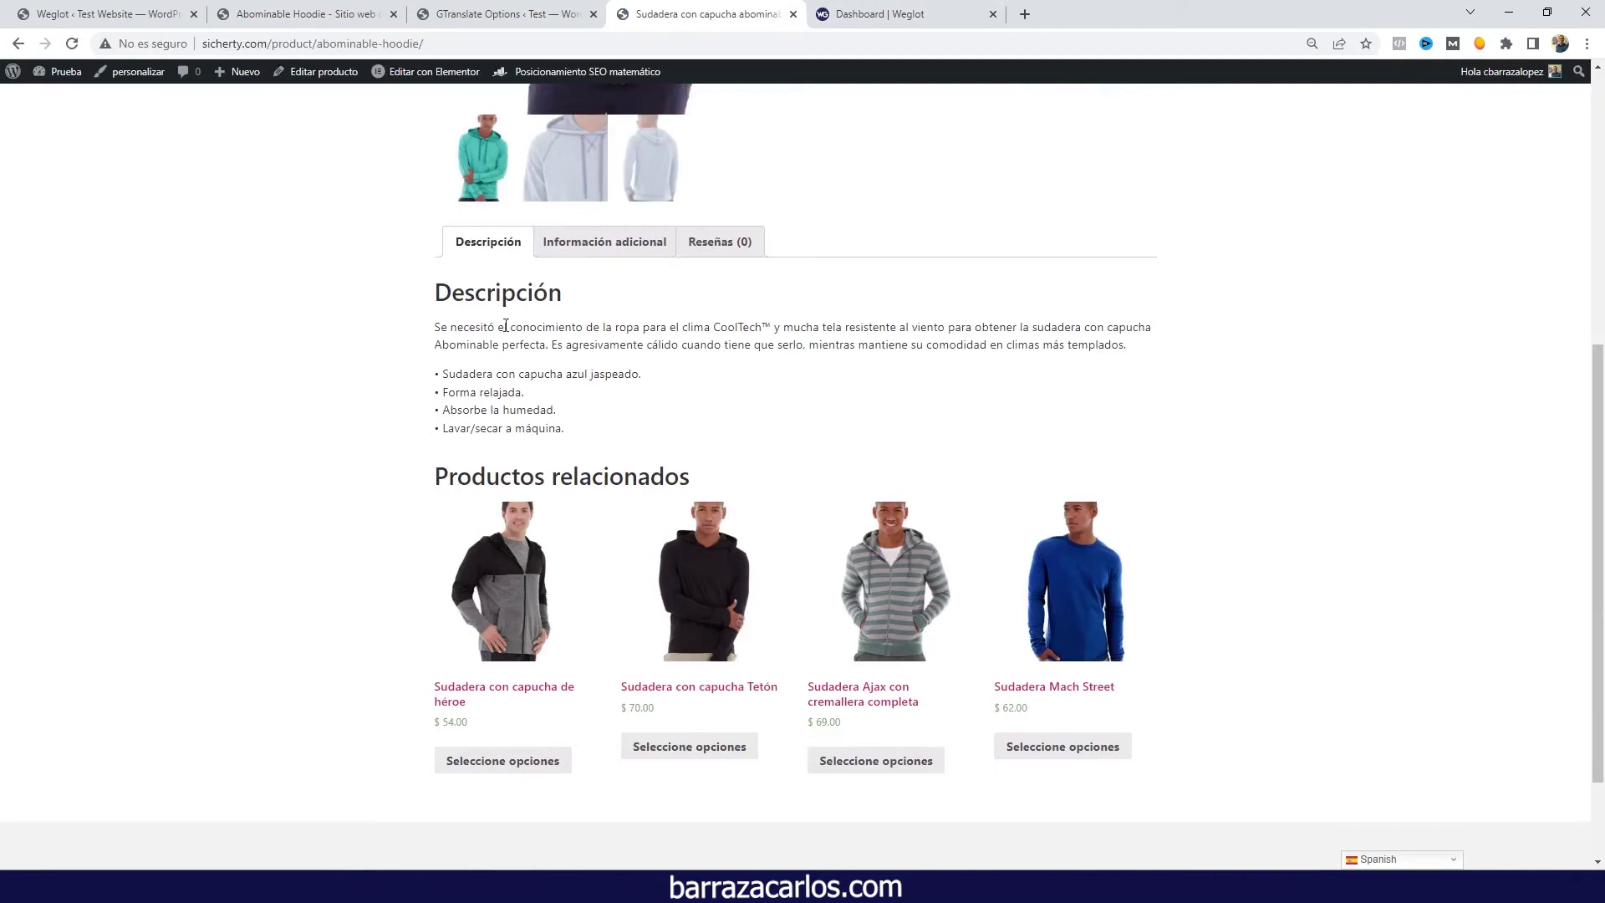
Highlight the first Spanish description sentence on the Test Website and the Lunno page.
click(365, 15)
scroll(443, 243, down, 5)
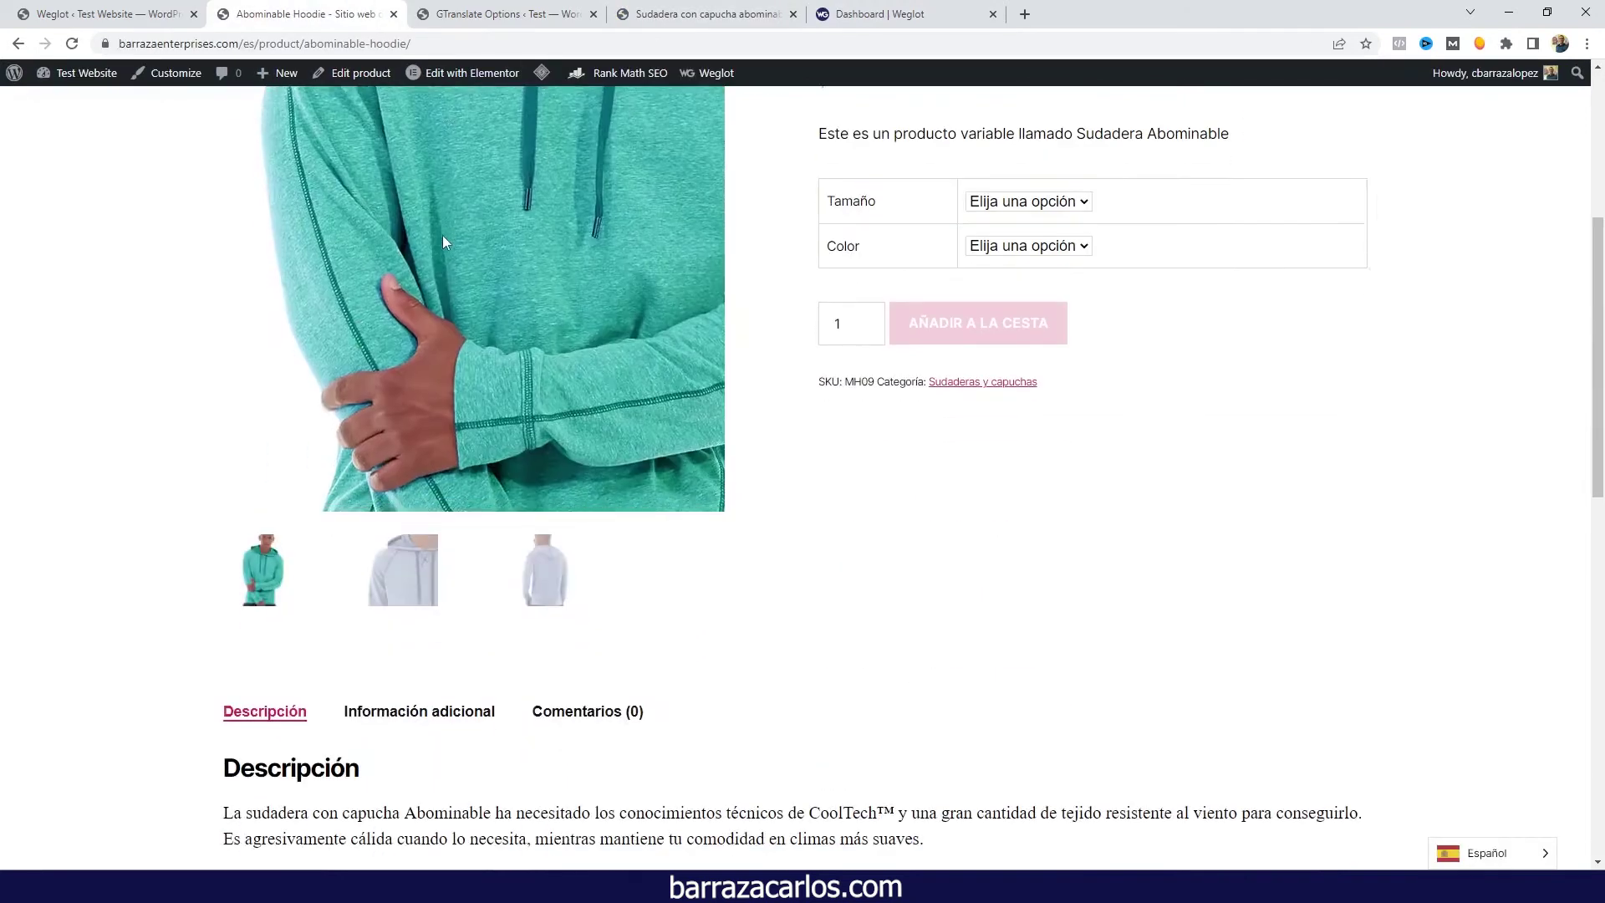
scroll(443, 237, down, 3)
drag(222, 562, 898, 564)
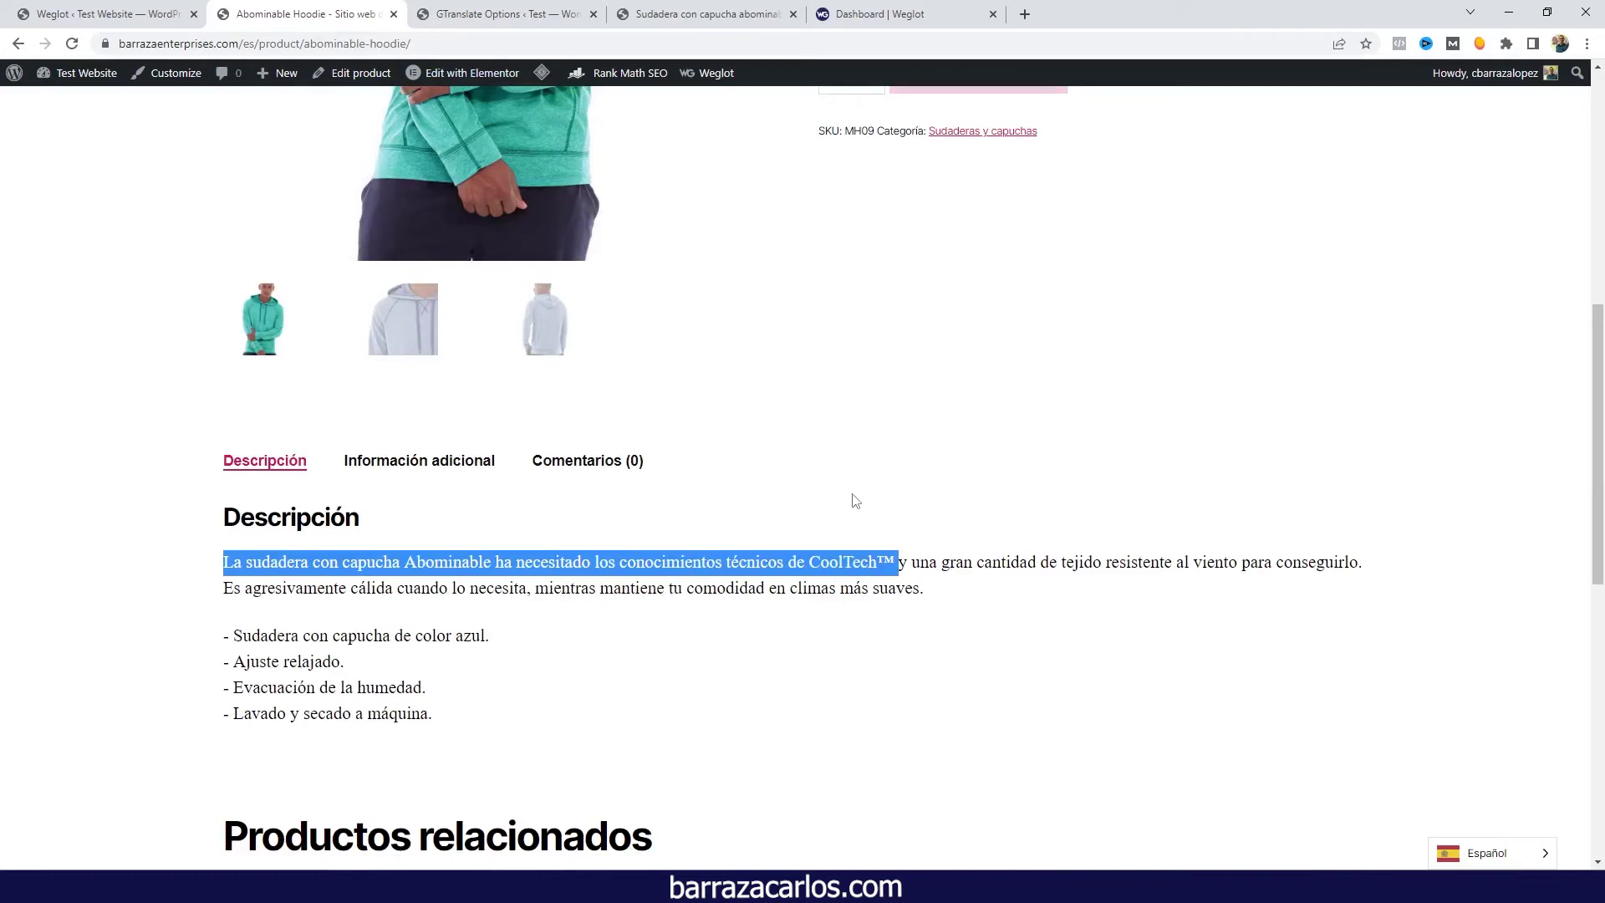
click(653, 13)
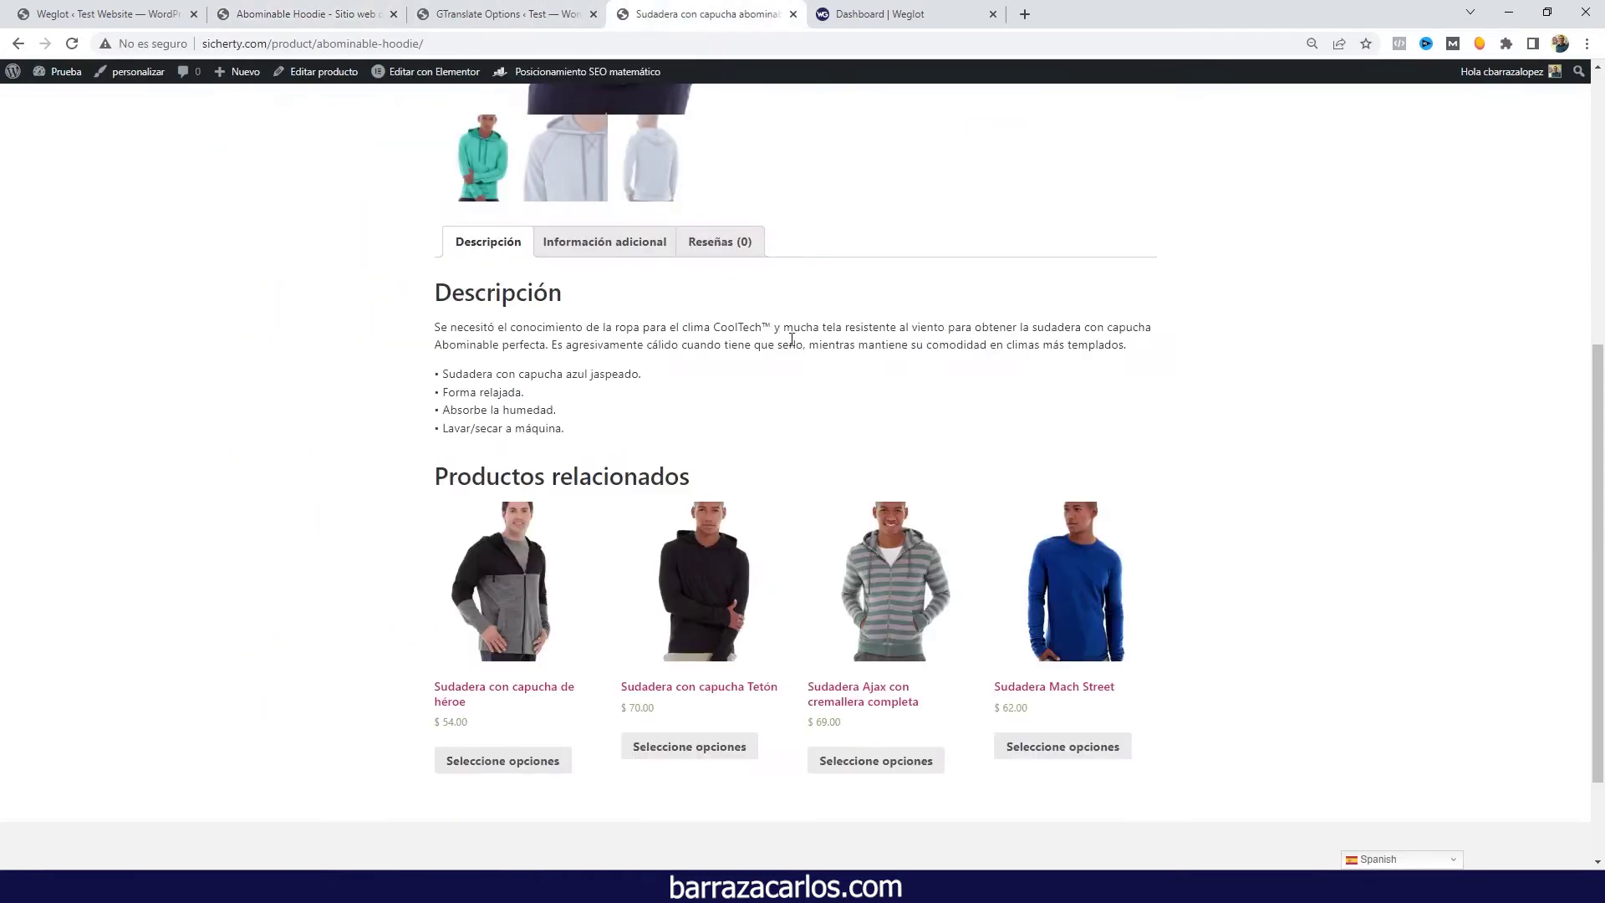
drag(434, 327, 773, 327)
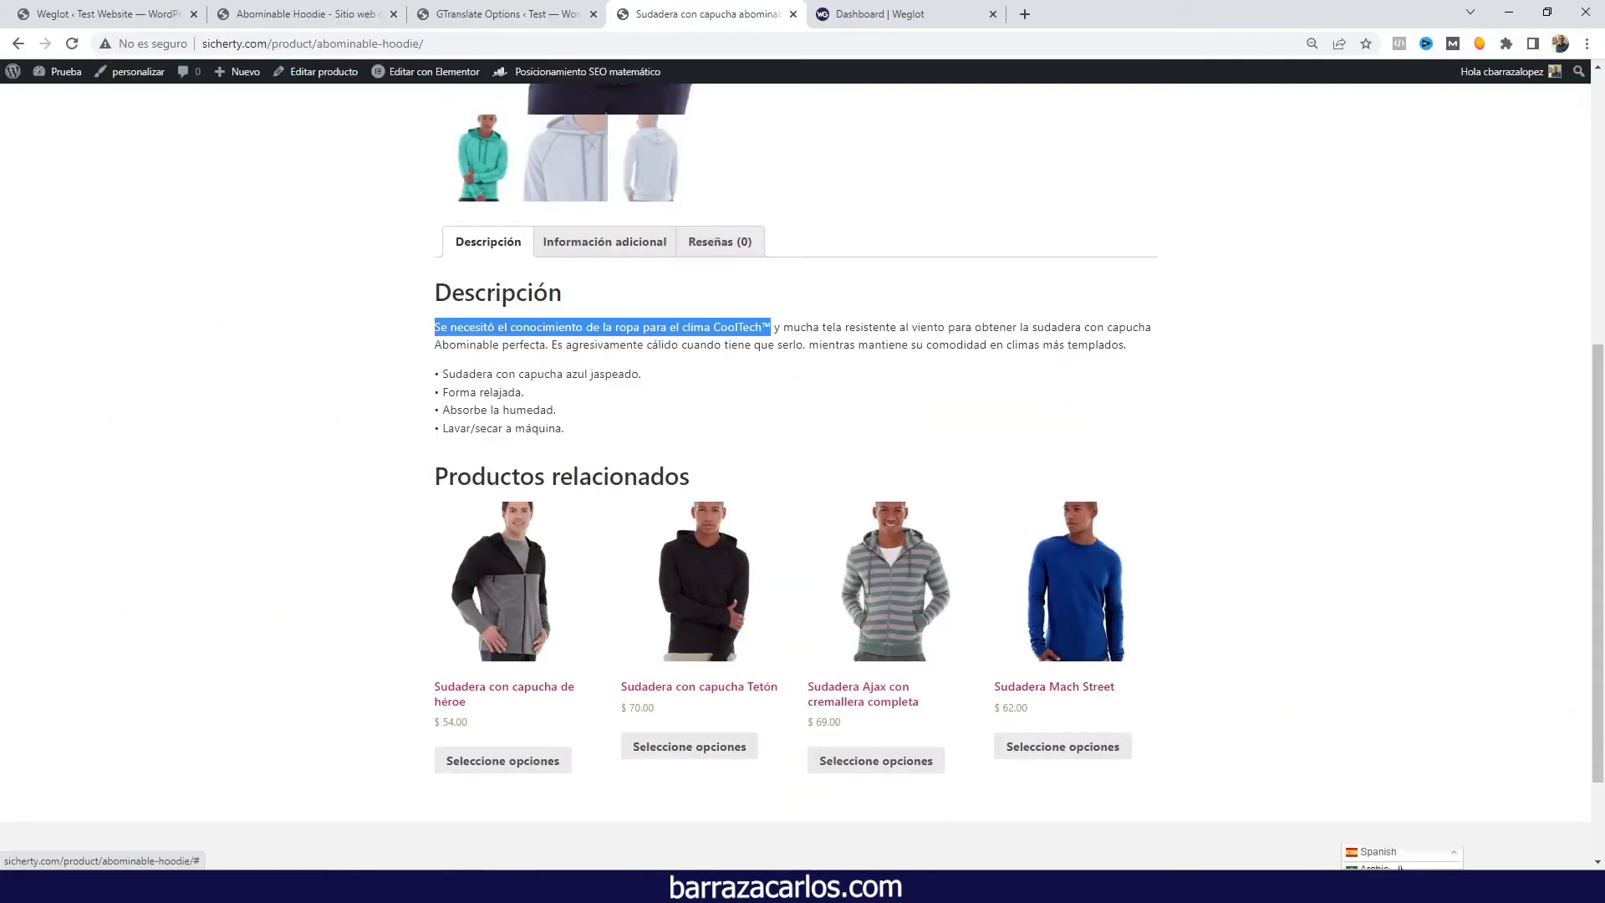
Switch the GTranslate hoodie page to English and back to Spanish.
click(1401, 856)
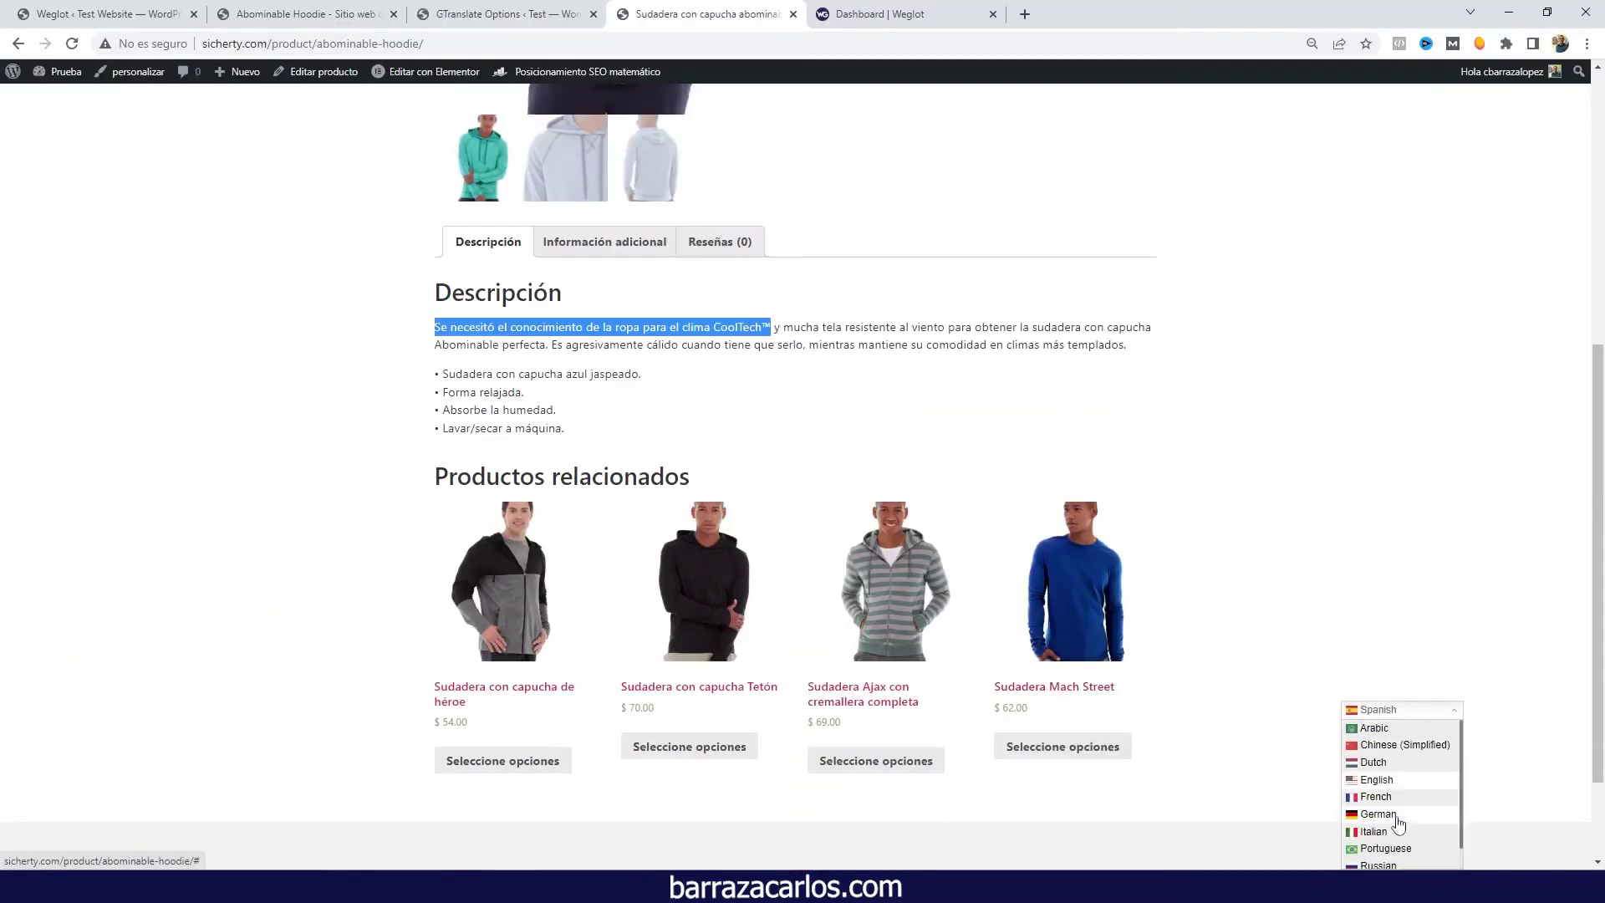
click(1409, 781)
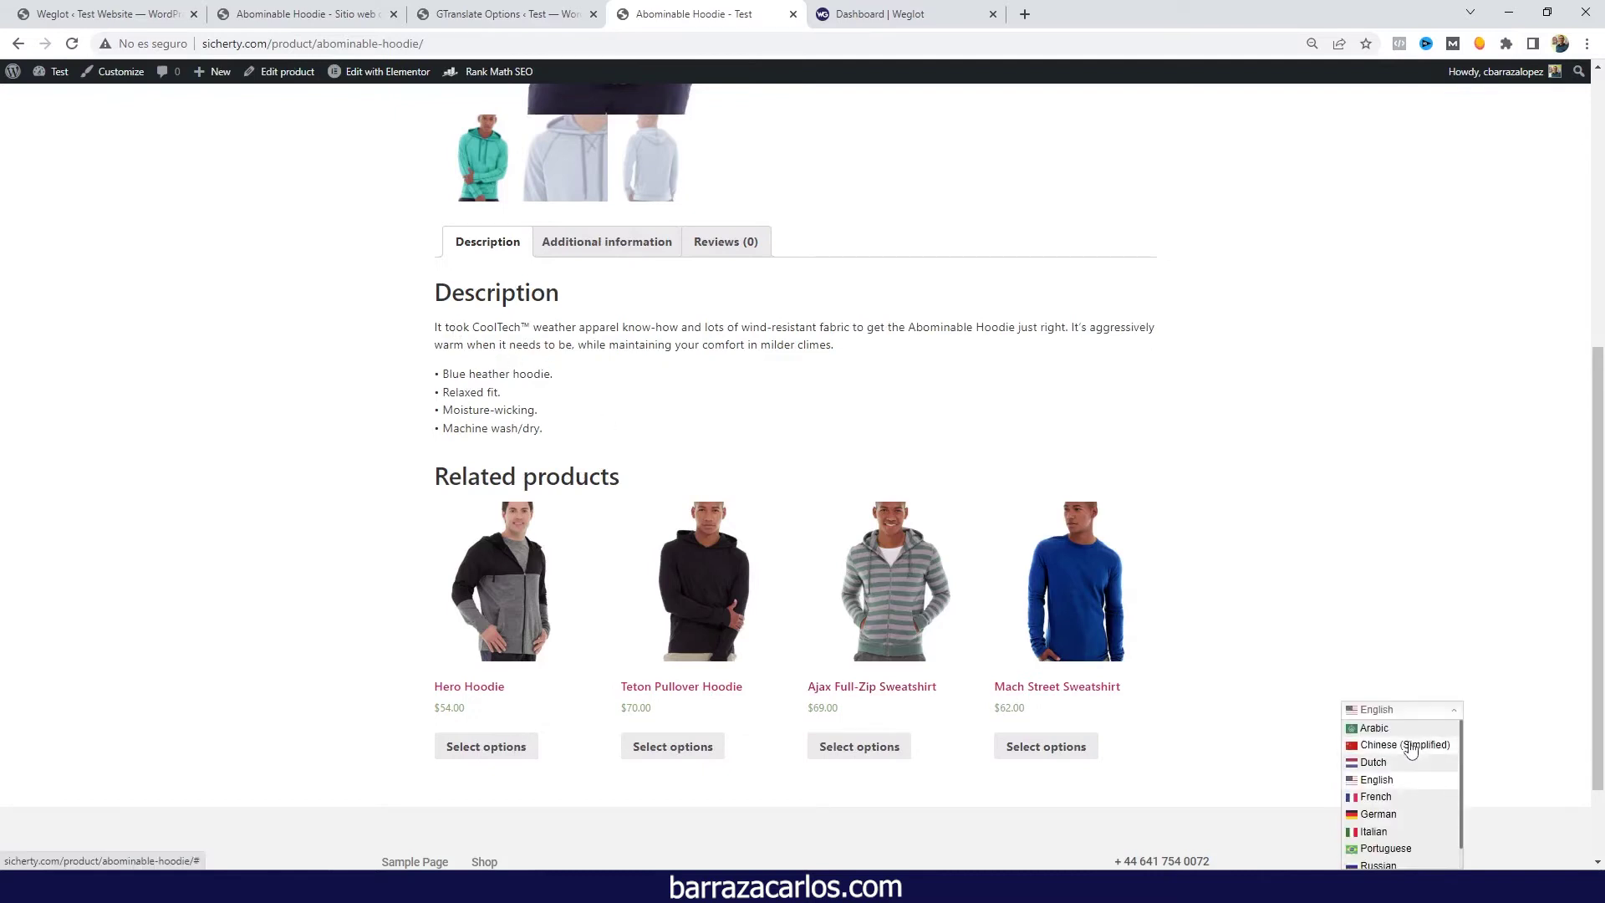
scroll(1411, 748, down, 1)
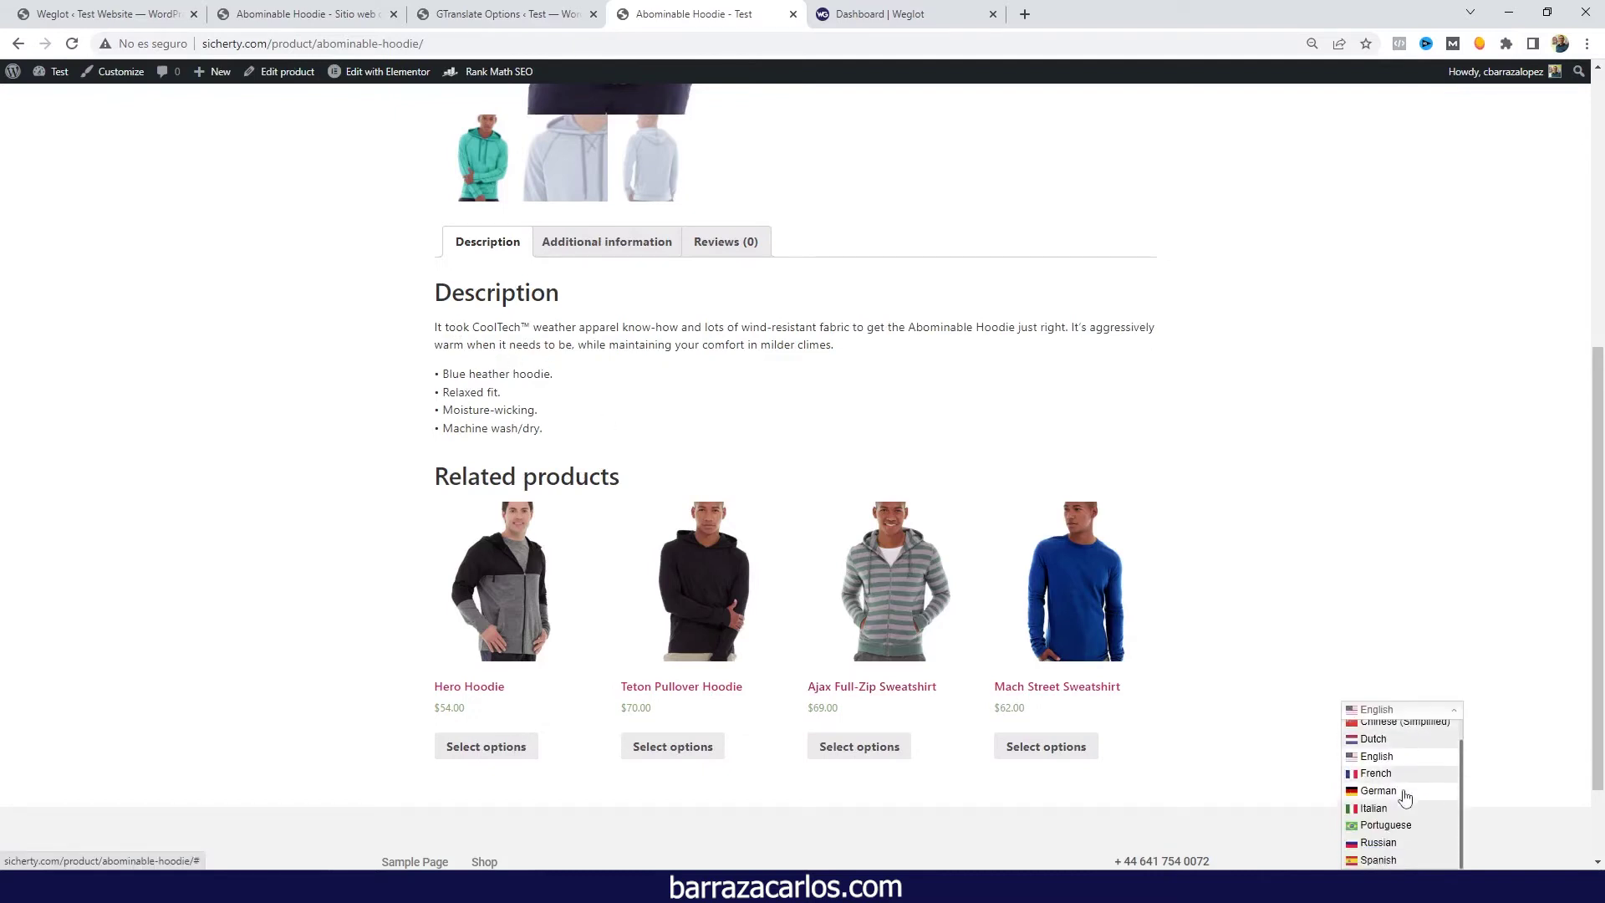
scroll(1381, 860, down, 1)
click(1379, 861)
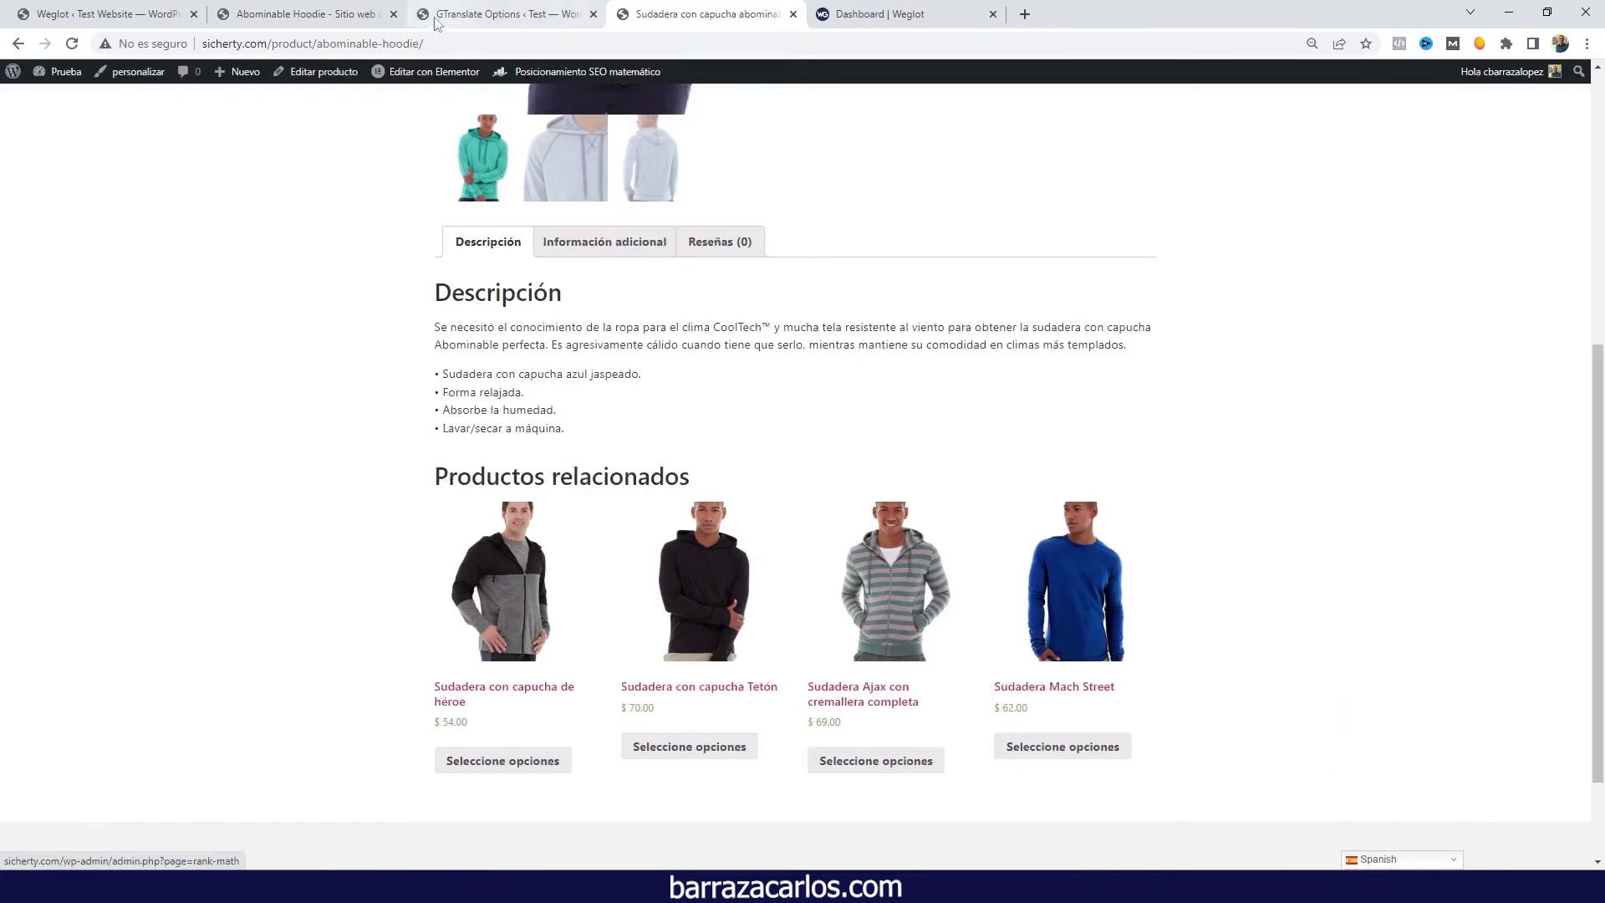
Highlight the second description clause on the GTranslate and Weglot pages to compare them.
click(359, 14)
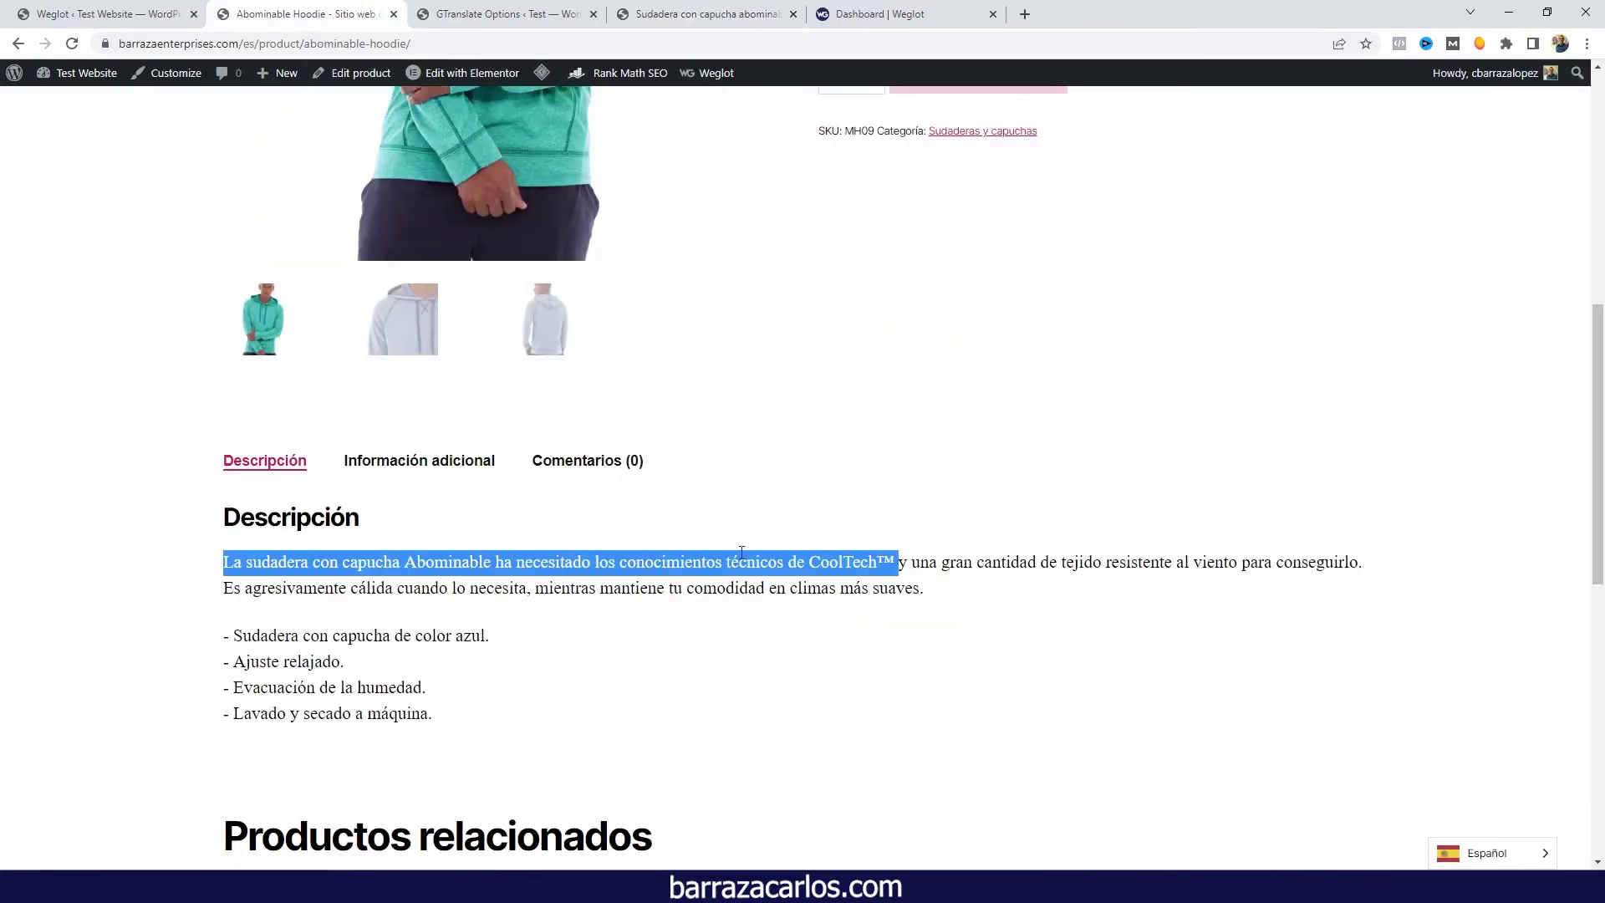
click(882, 561)
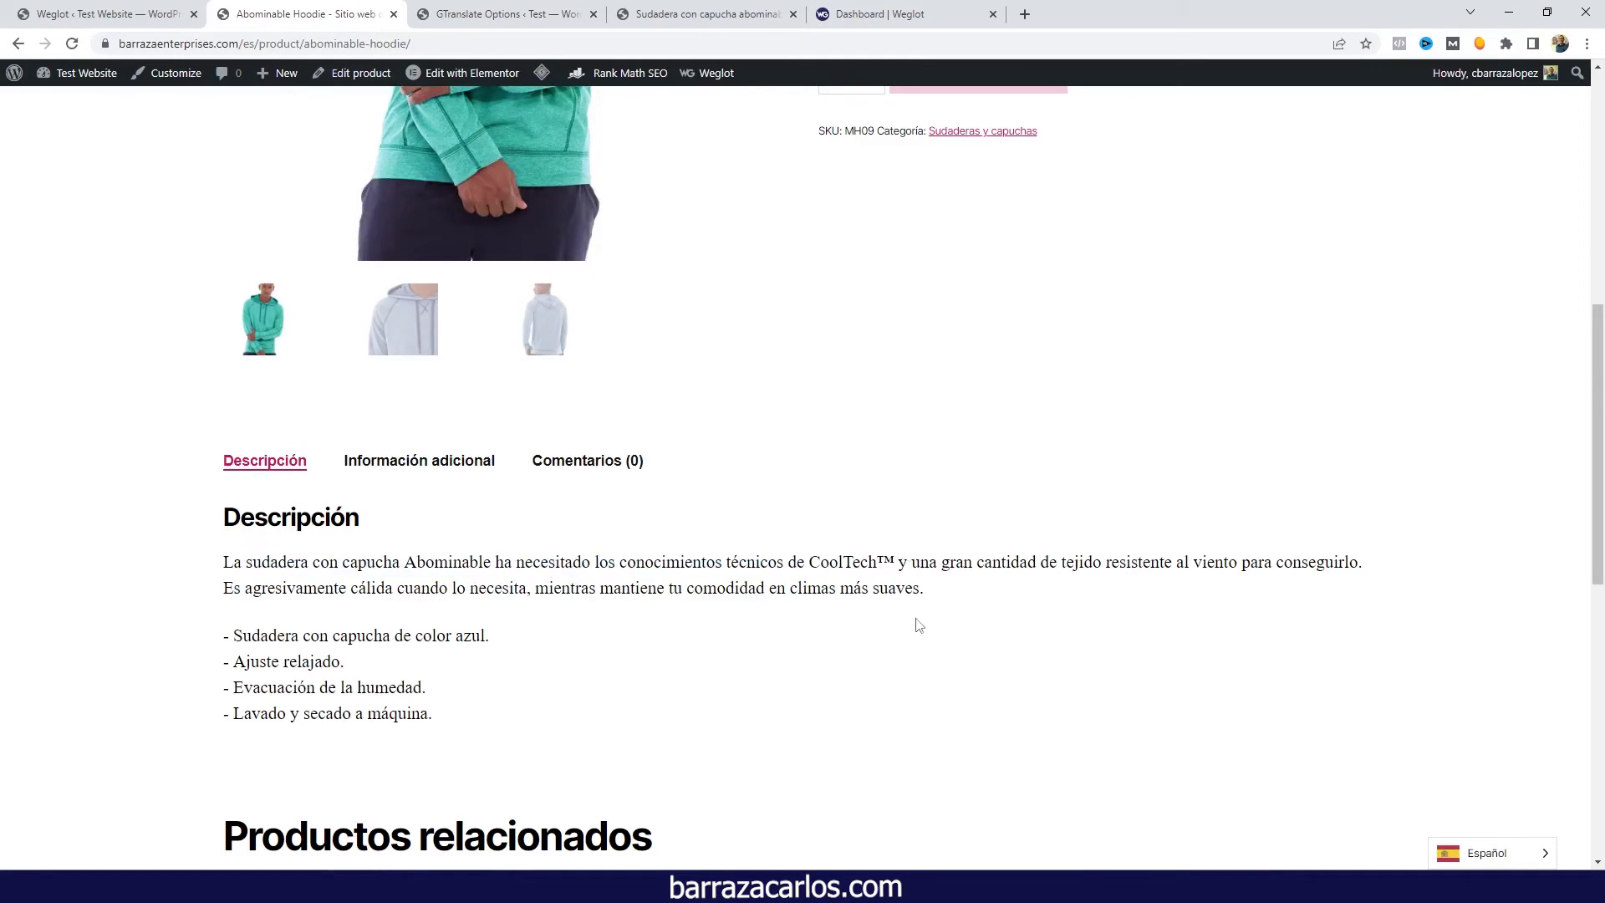
key(ctrl+4)
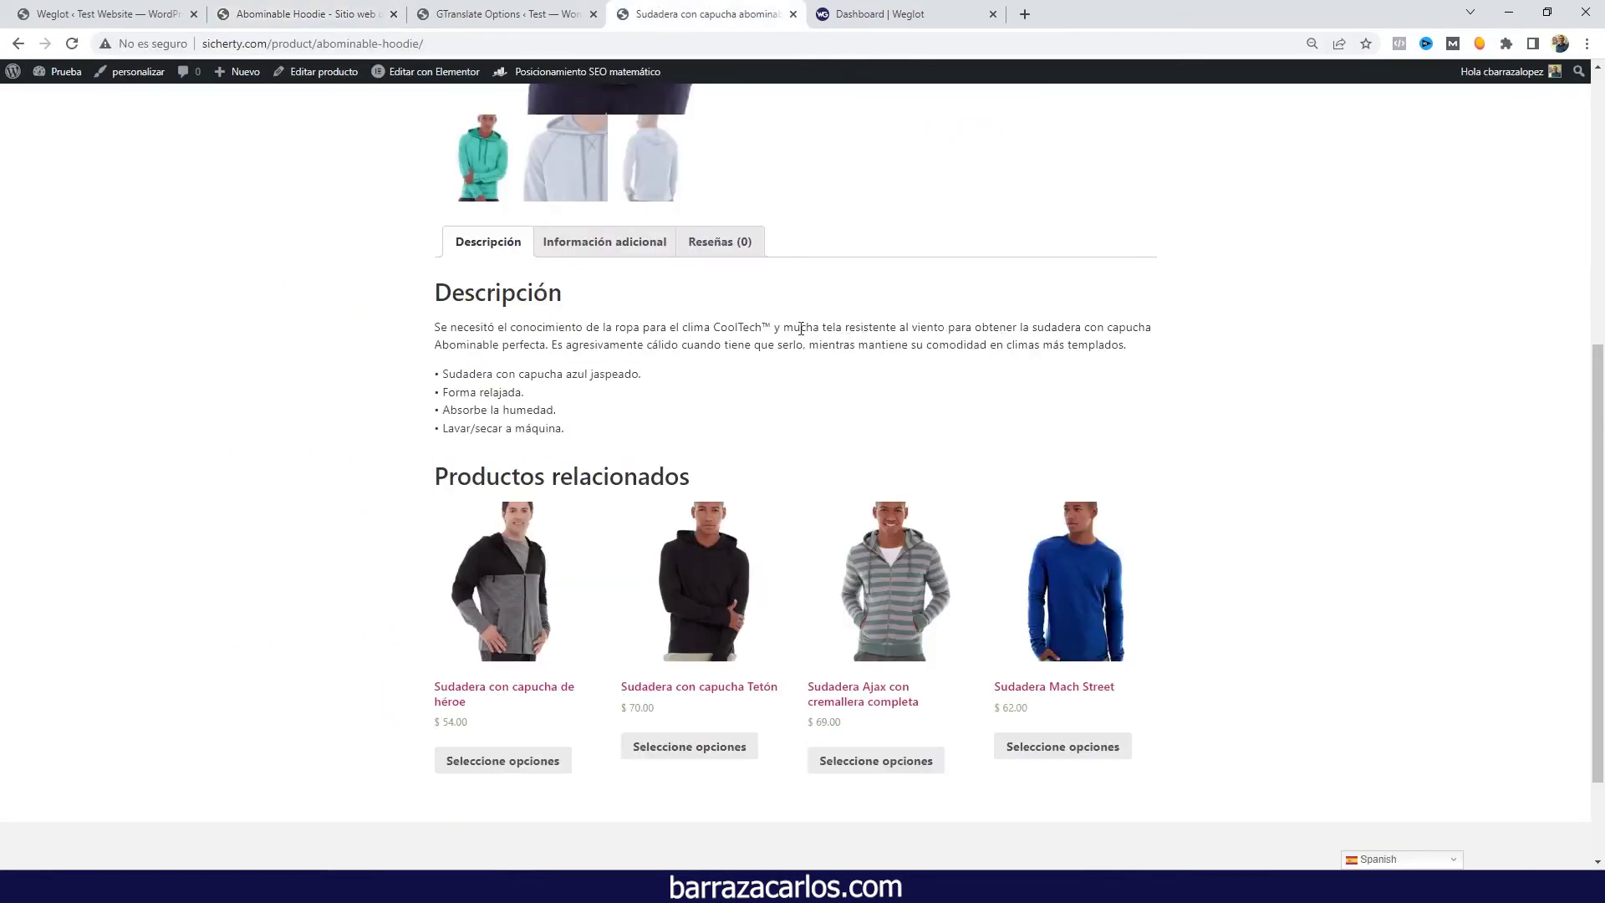
drag(774, 330, 1169, 339)
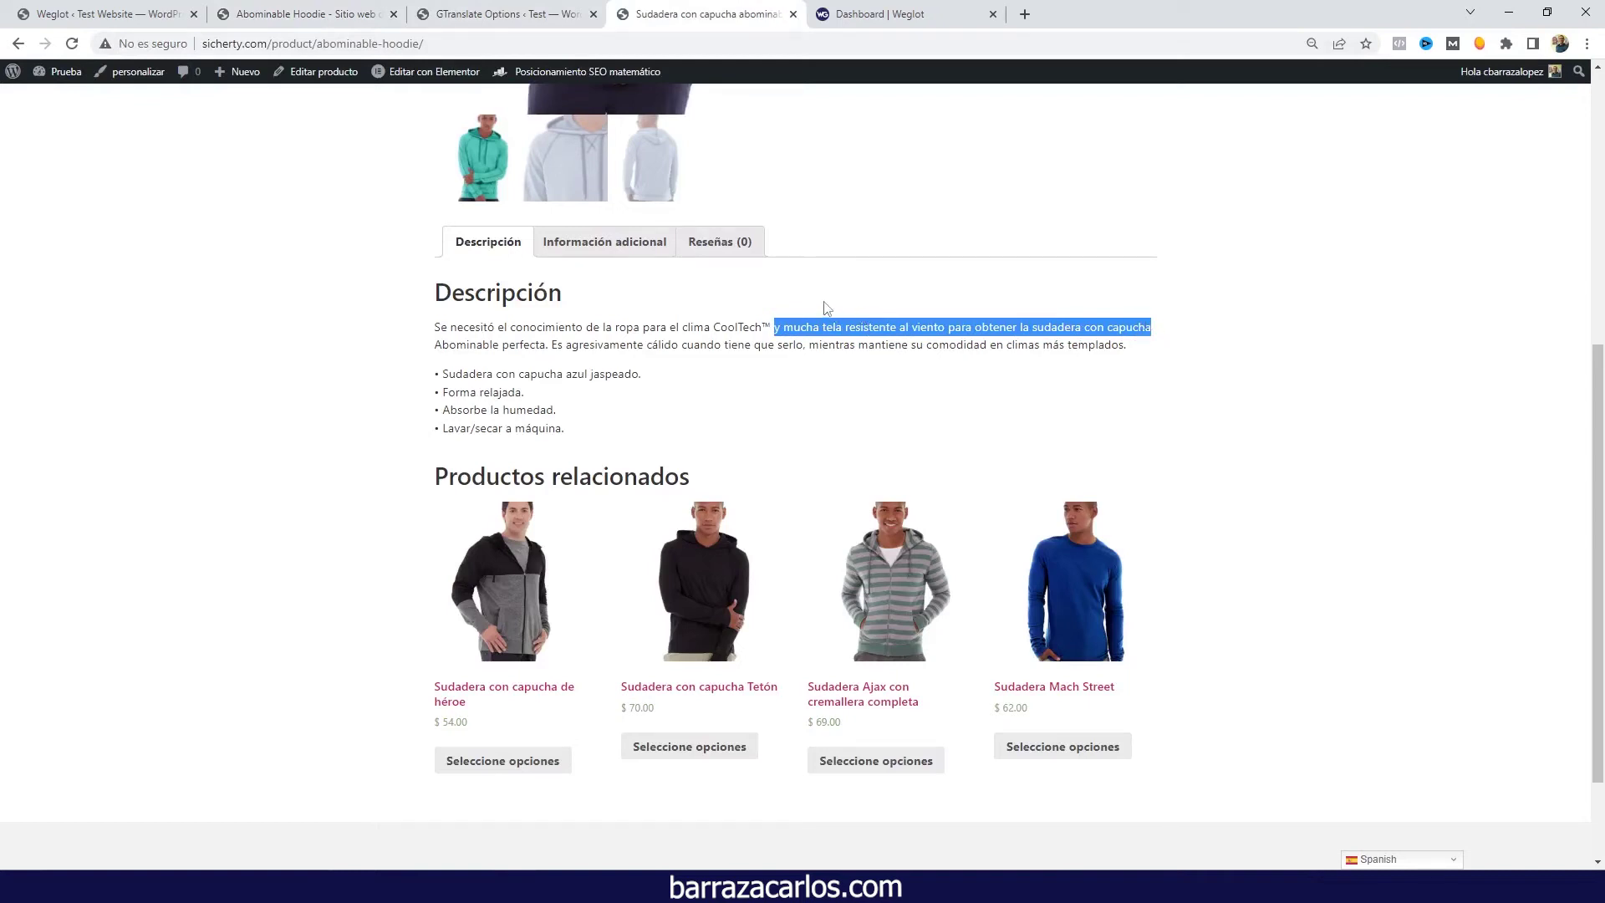
click(322, 14)
drag(903, 567, 1382, 568)
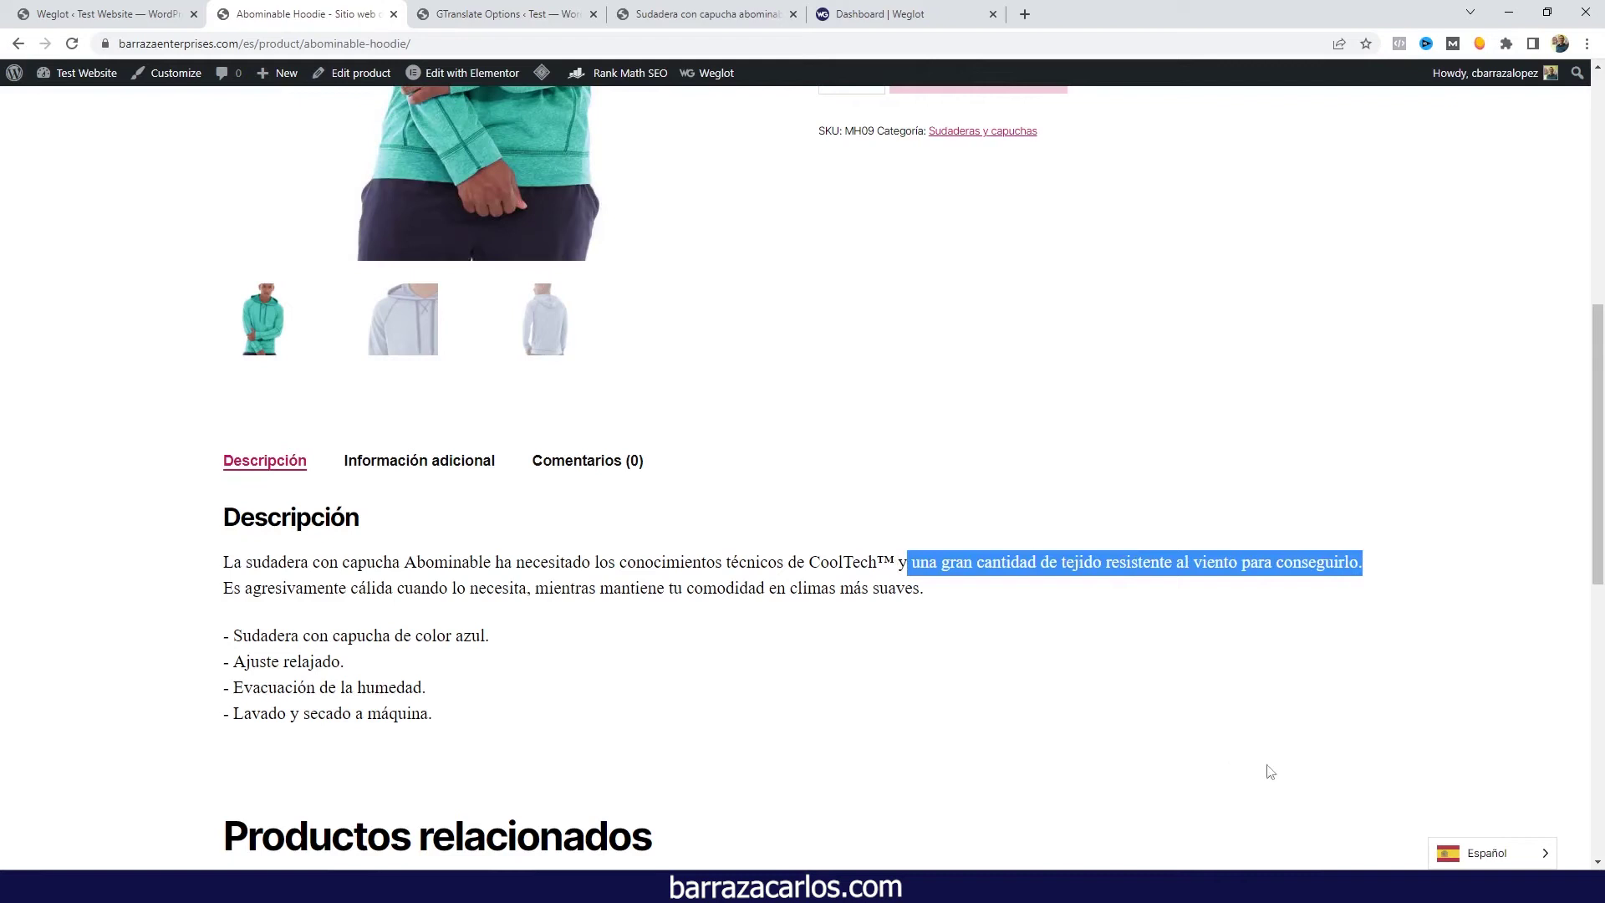
click(1445, 846)
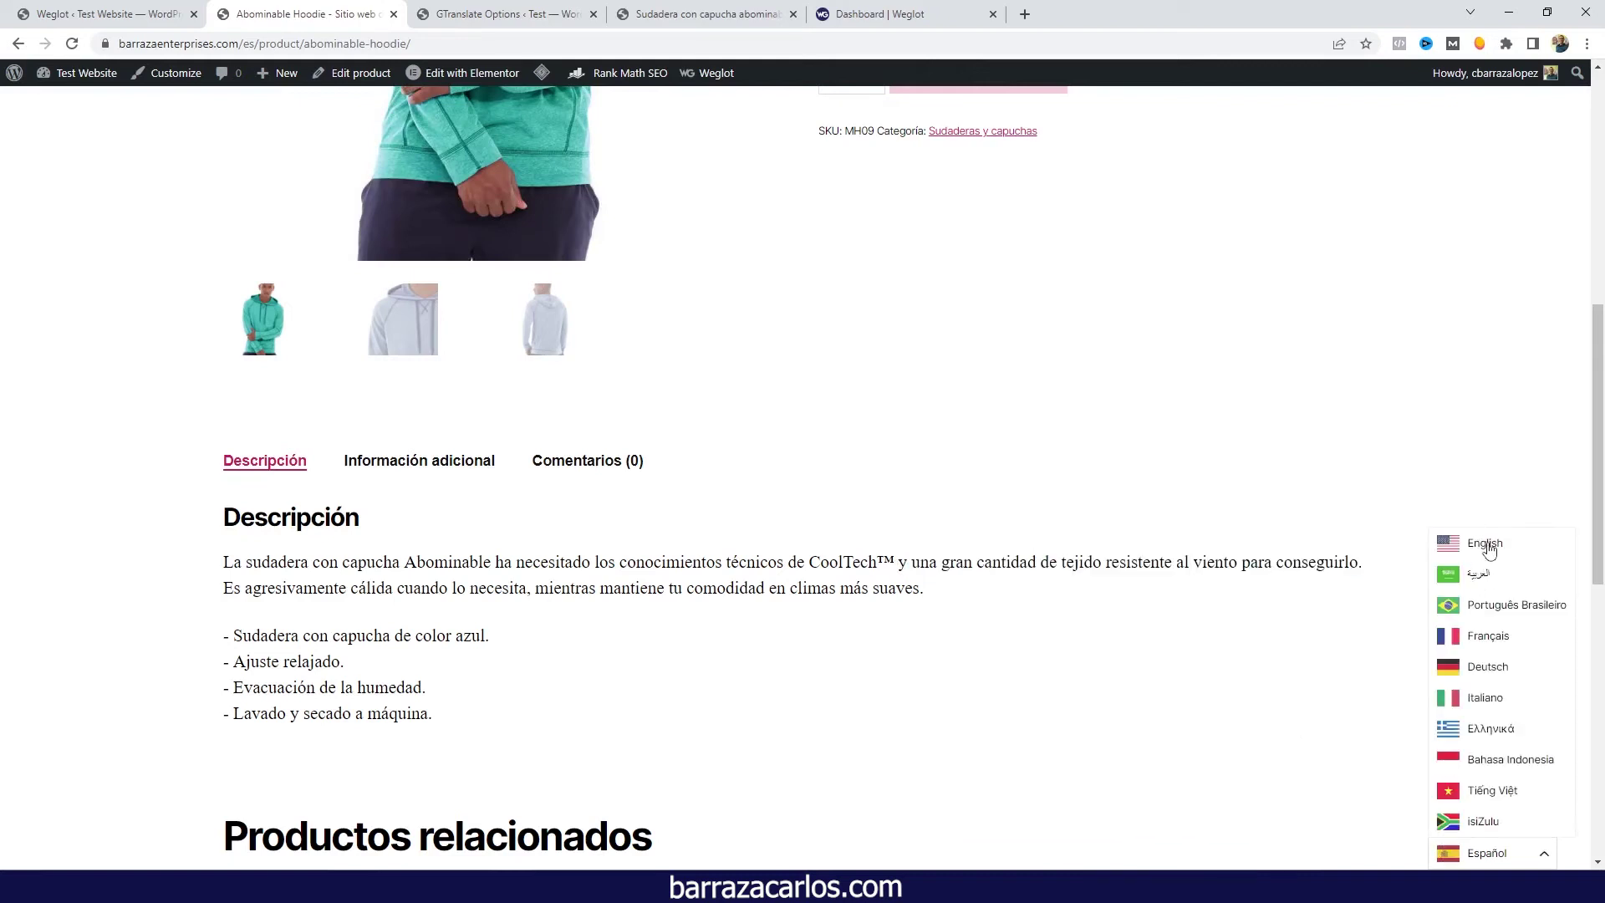
Translate the Weglot hoodie page to Deutsch and the GTranslate hoodie page to German.
click(1489, 674)
scroll(648, 427, down, 10)
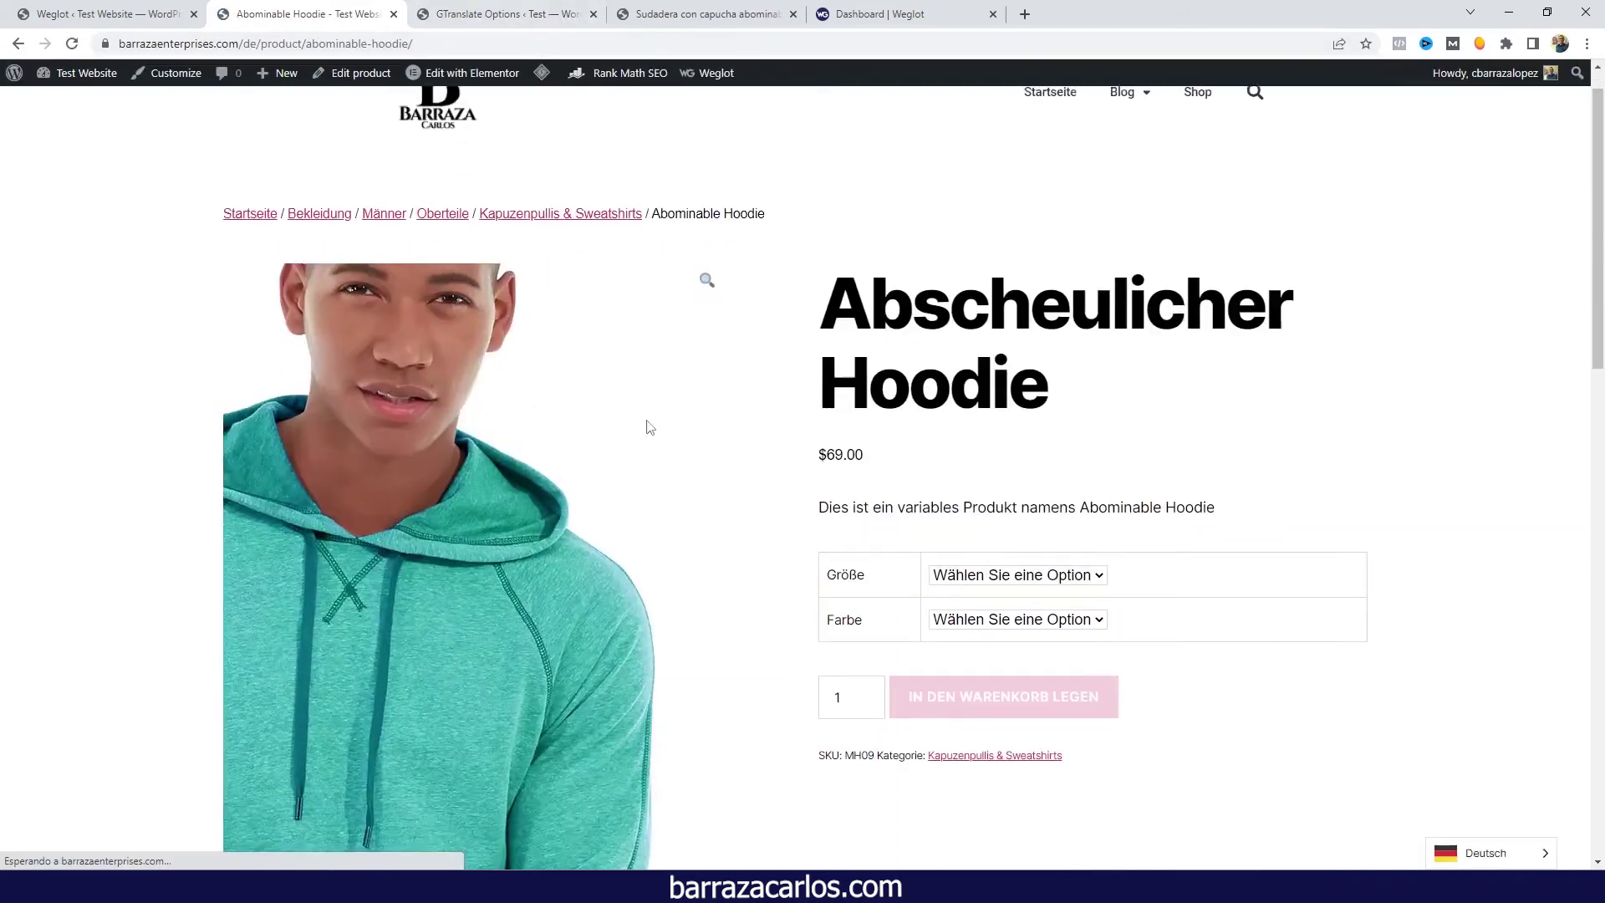
click(644, 14)
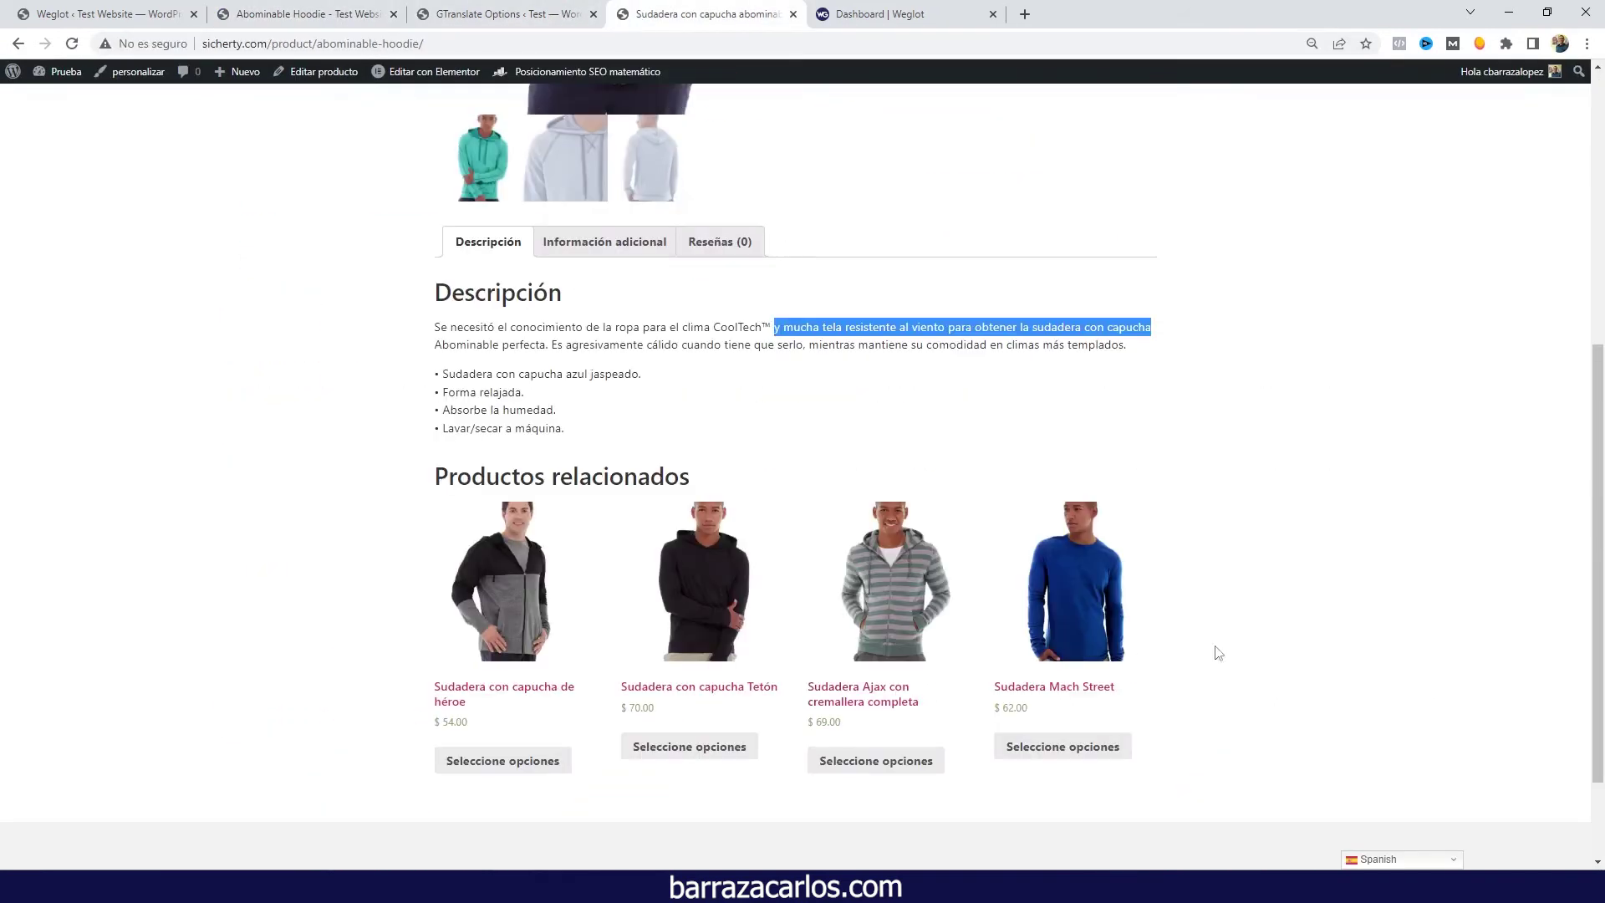
click(1387, 859)
click(1377, 790)
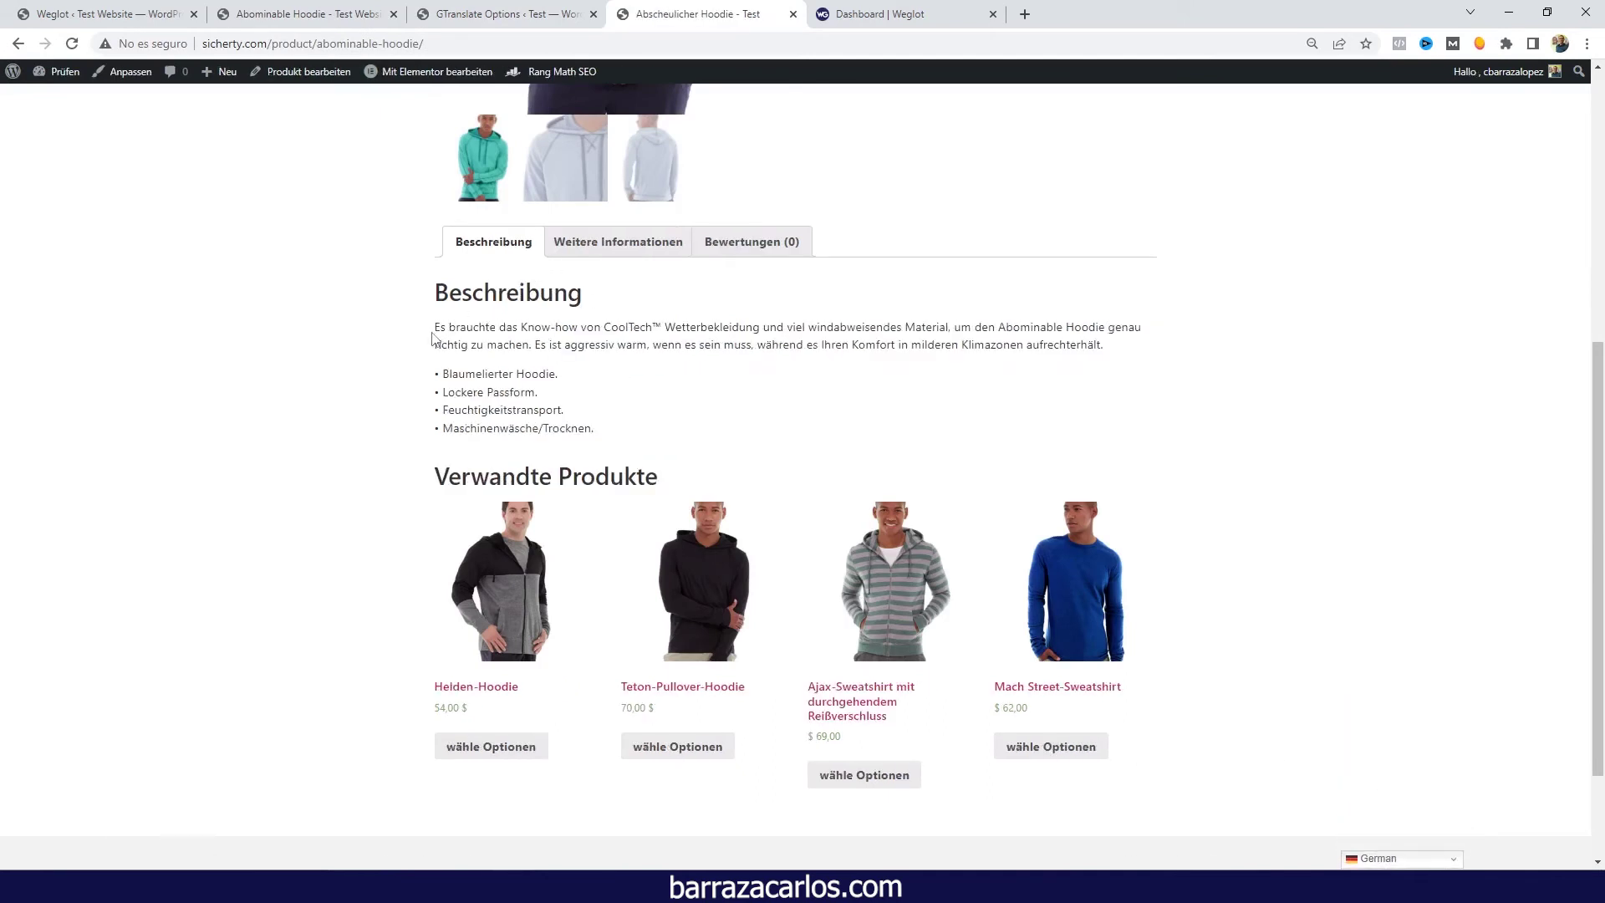
Highlight the opening German description phrases on both pages to compare them.
drag(435, 327, 667, 330)
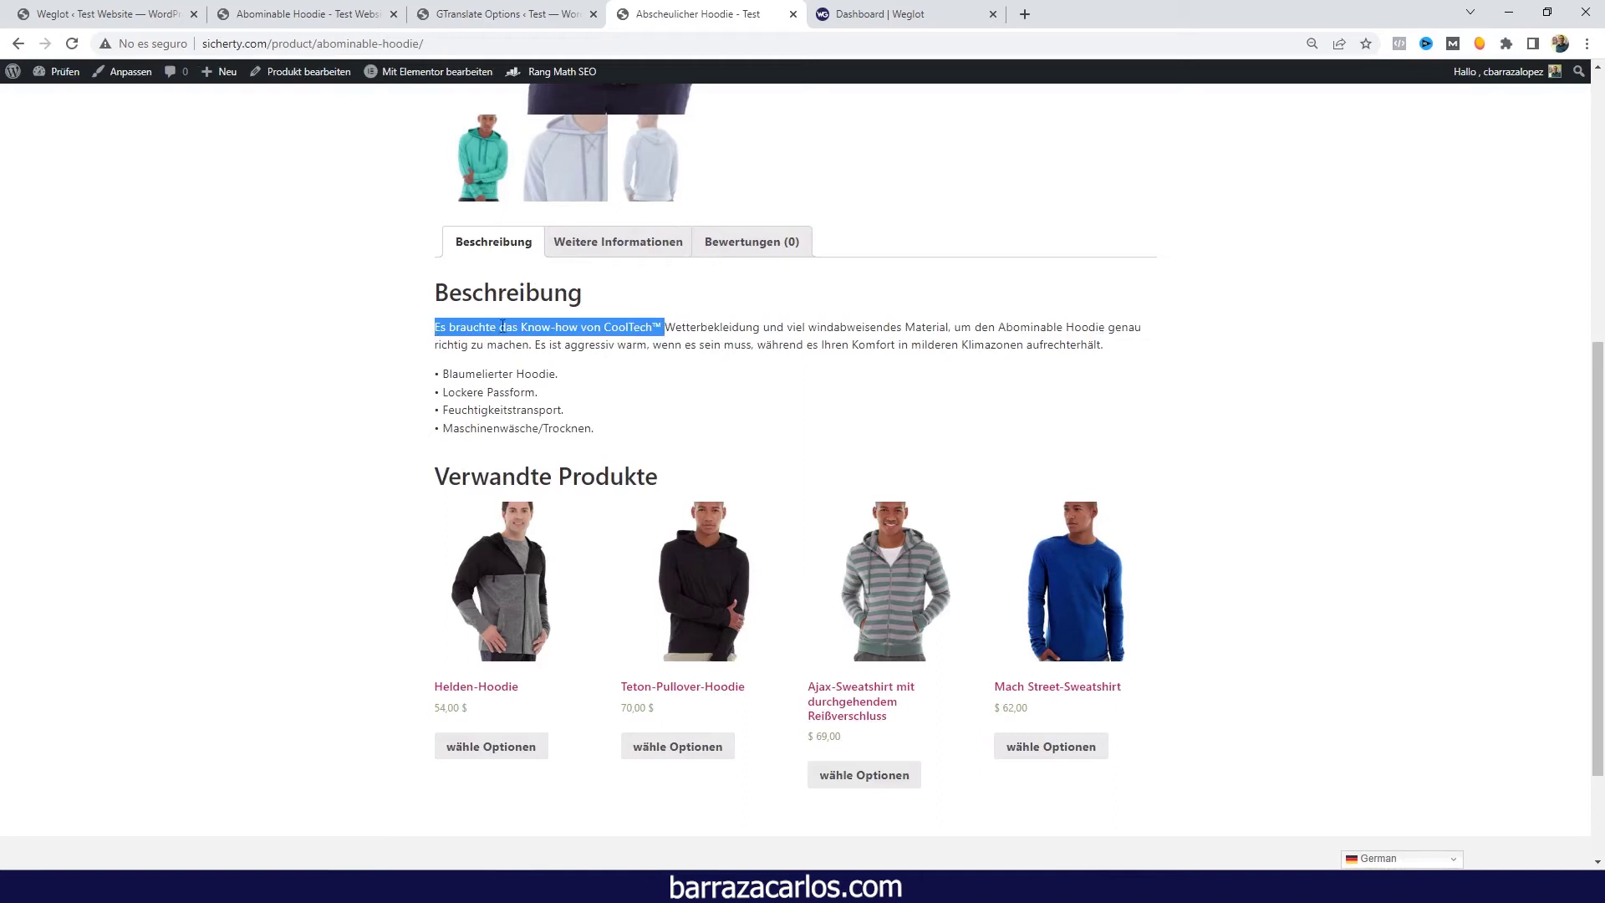
click(338, 15)
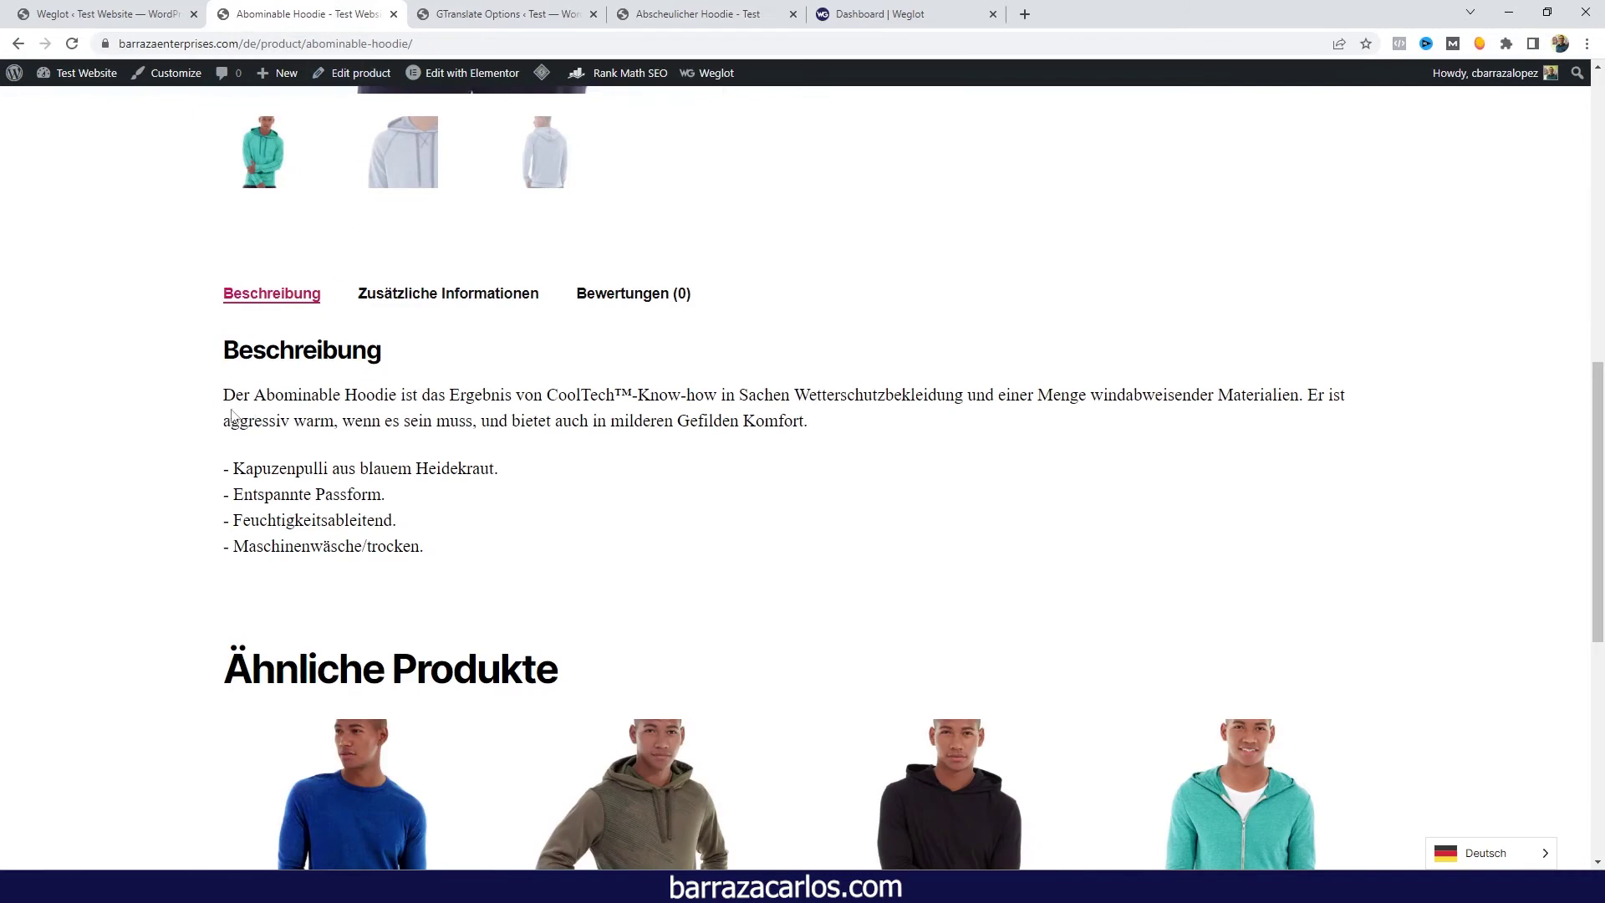
drag(222, 396, 715, 396)
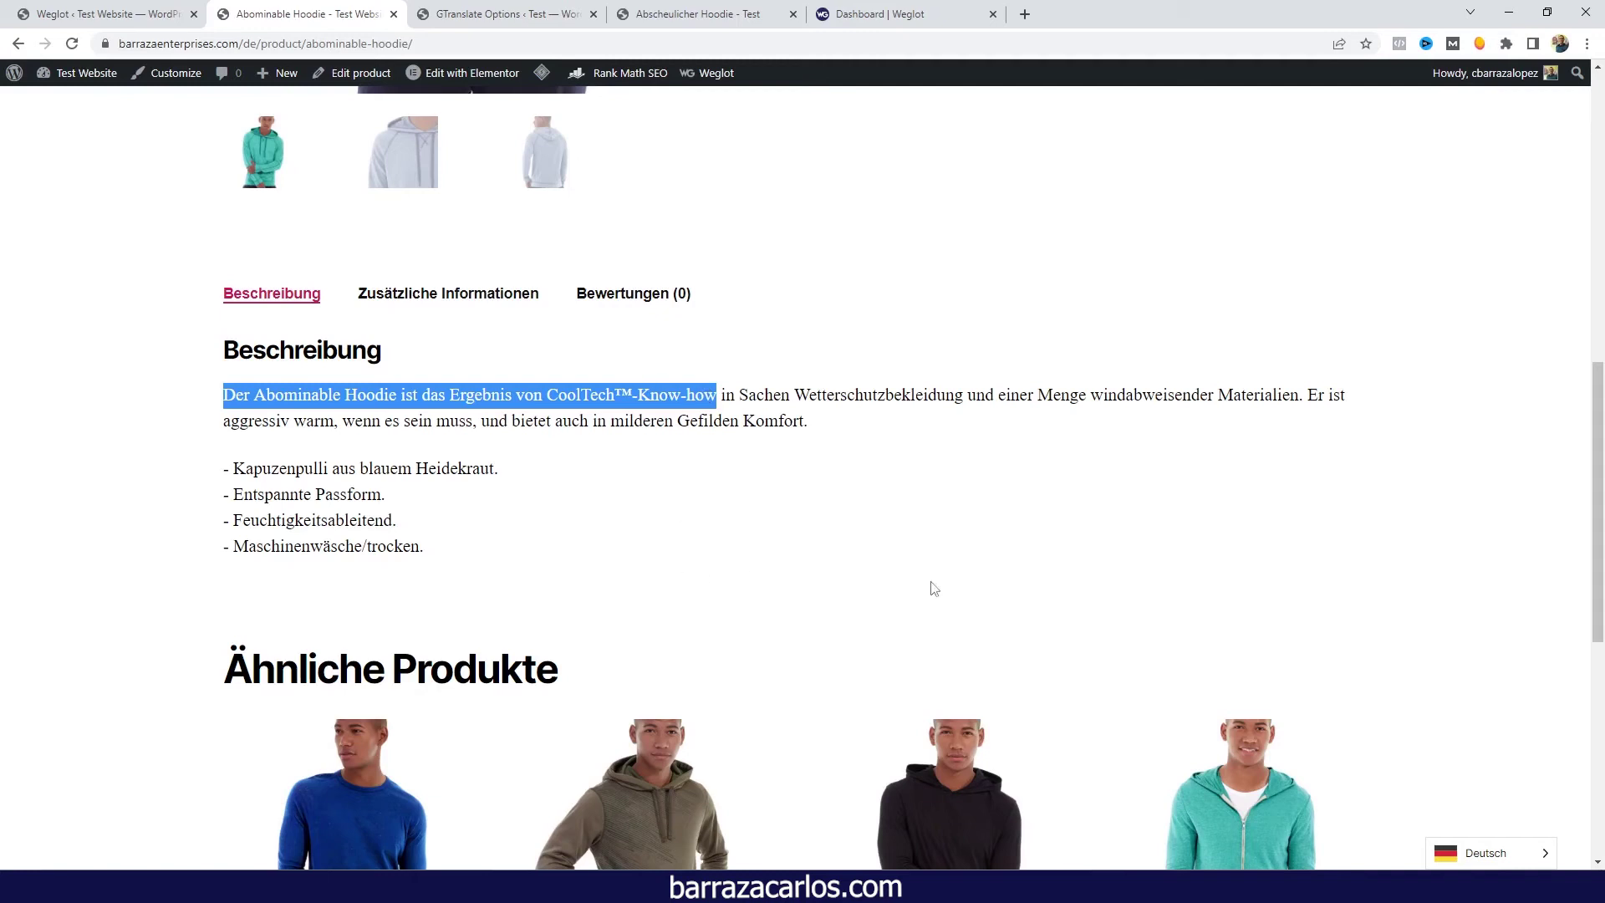
click(1538, 854)
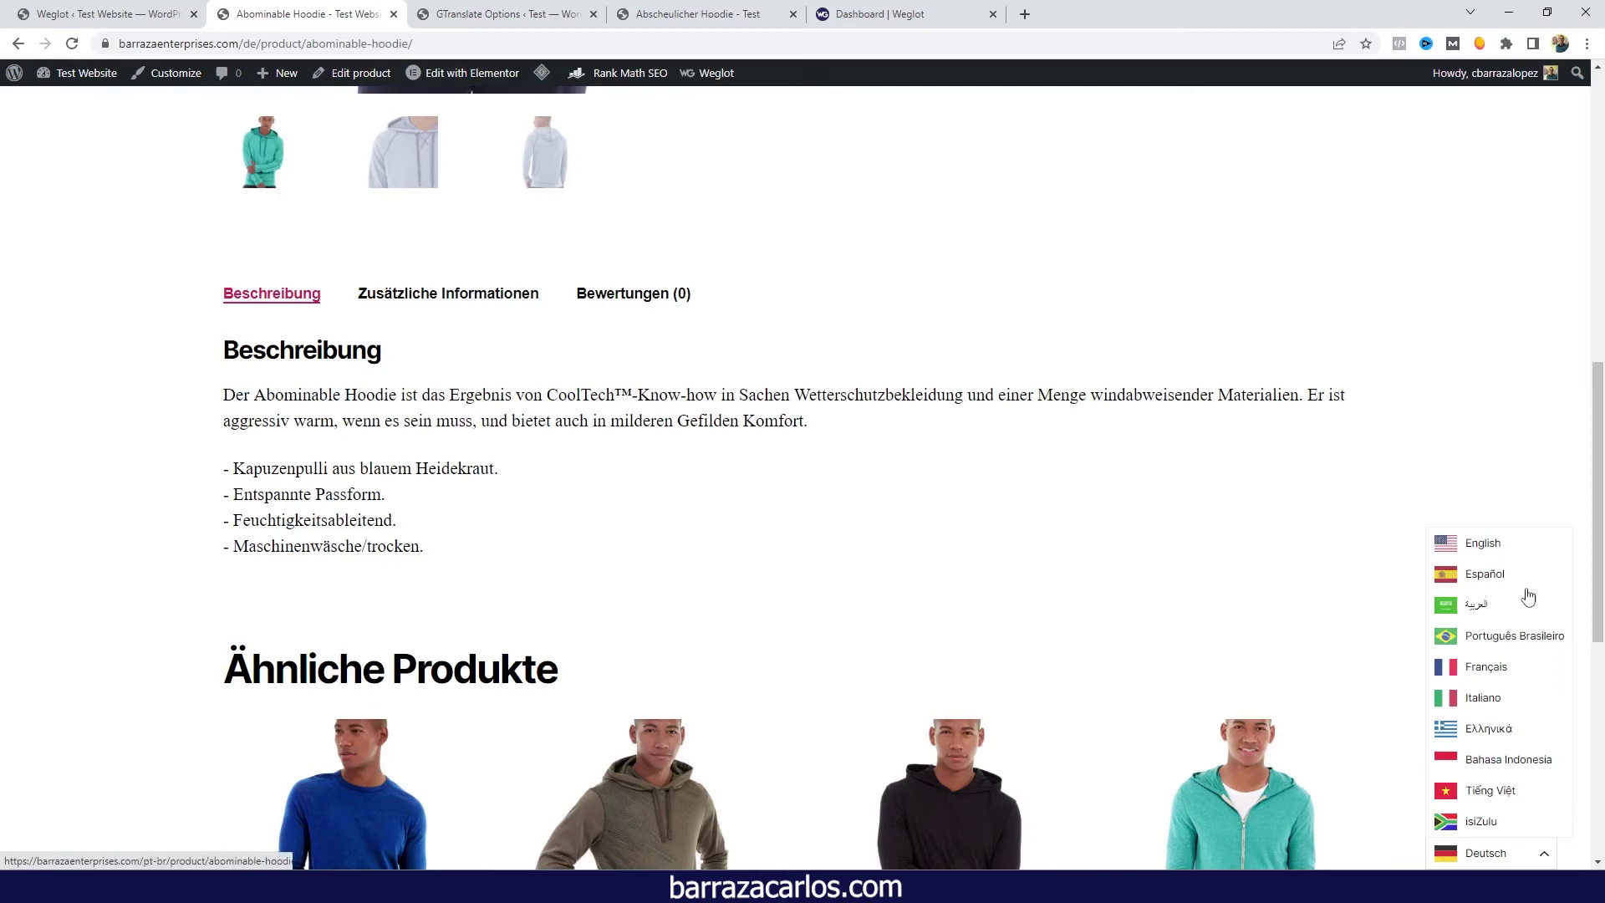
scroll(1496, 589, down, 1)
scroll(1476, 574, up, 5)
scroll(1170, 669, down, 3)
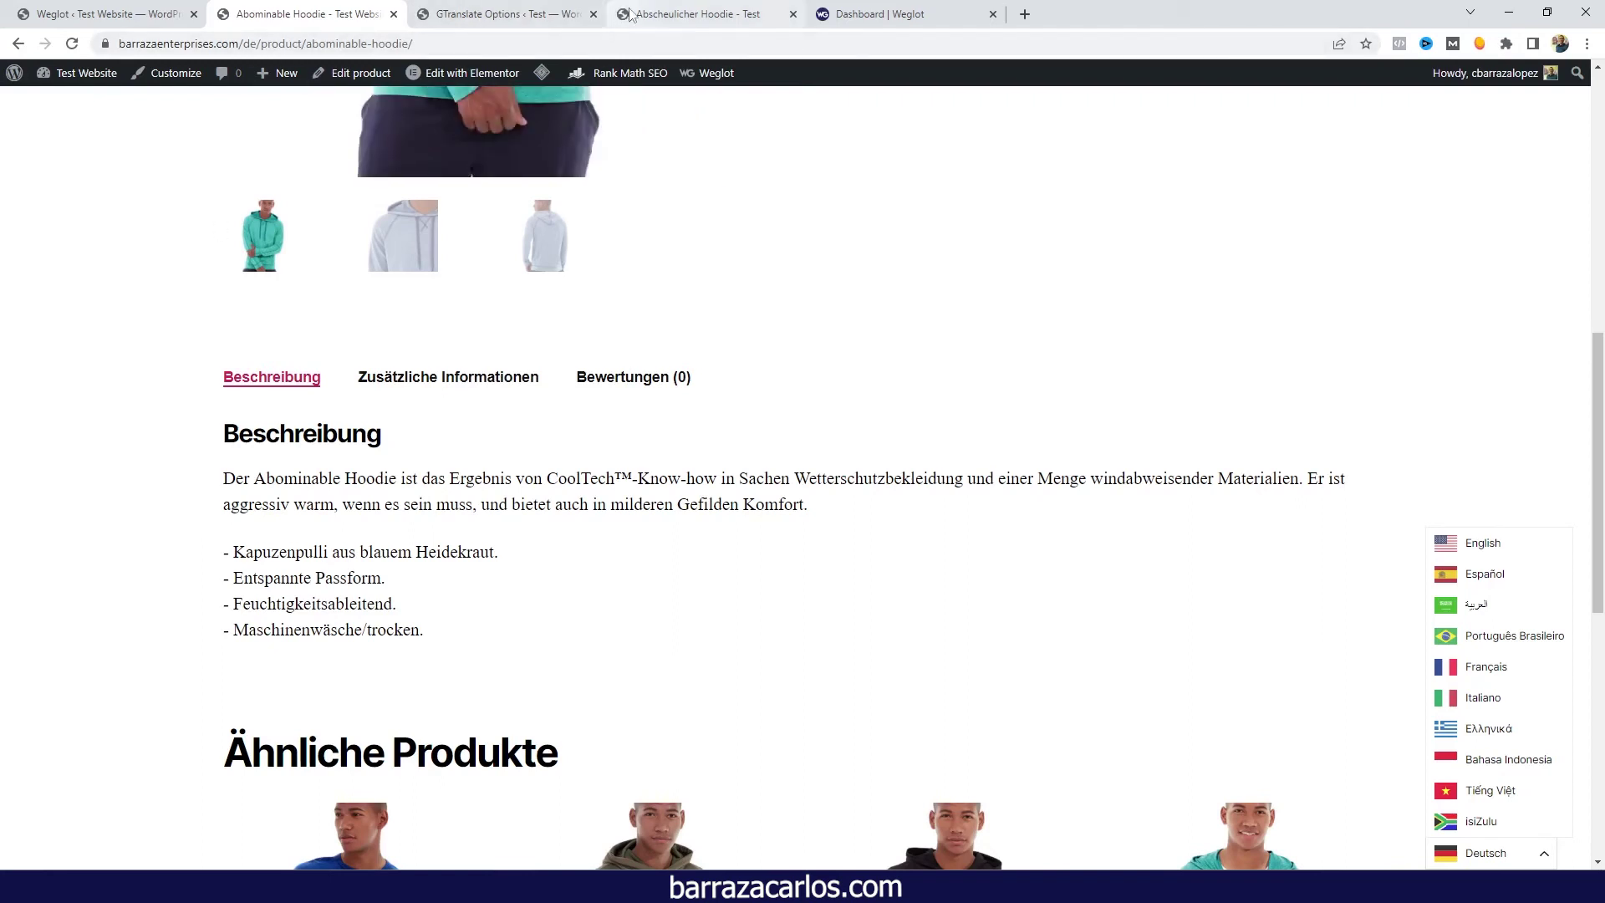
click(630, 14)
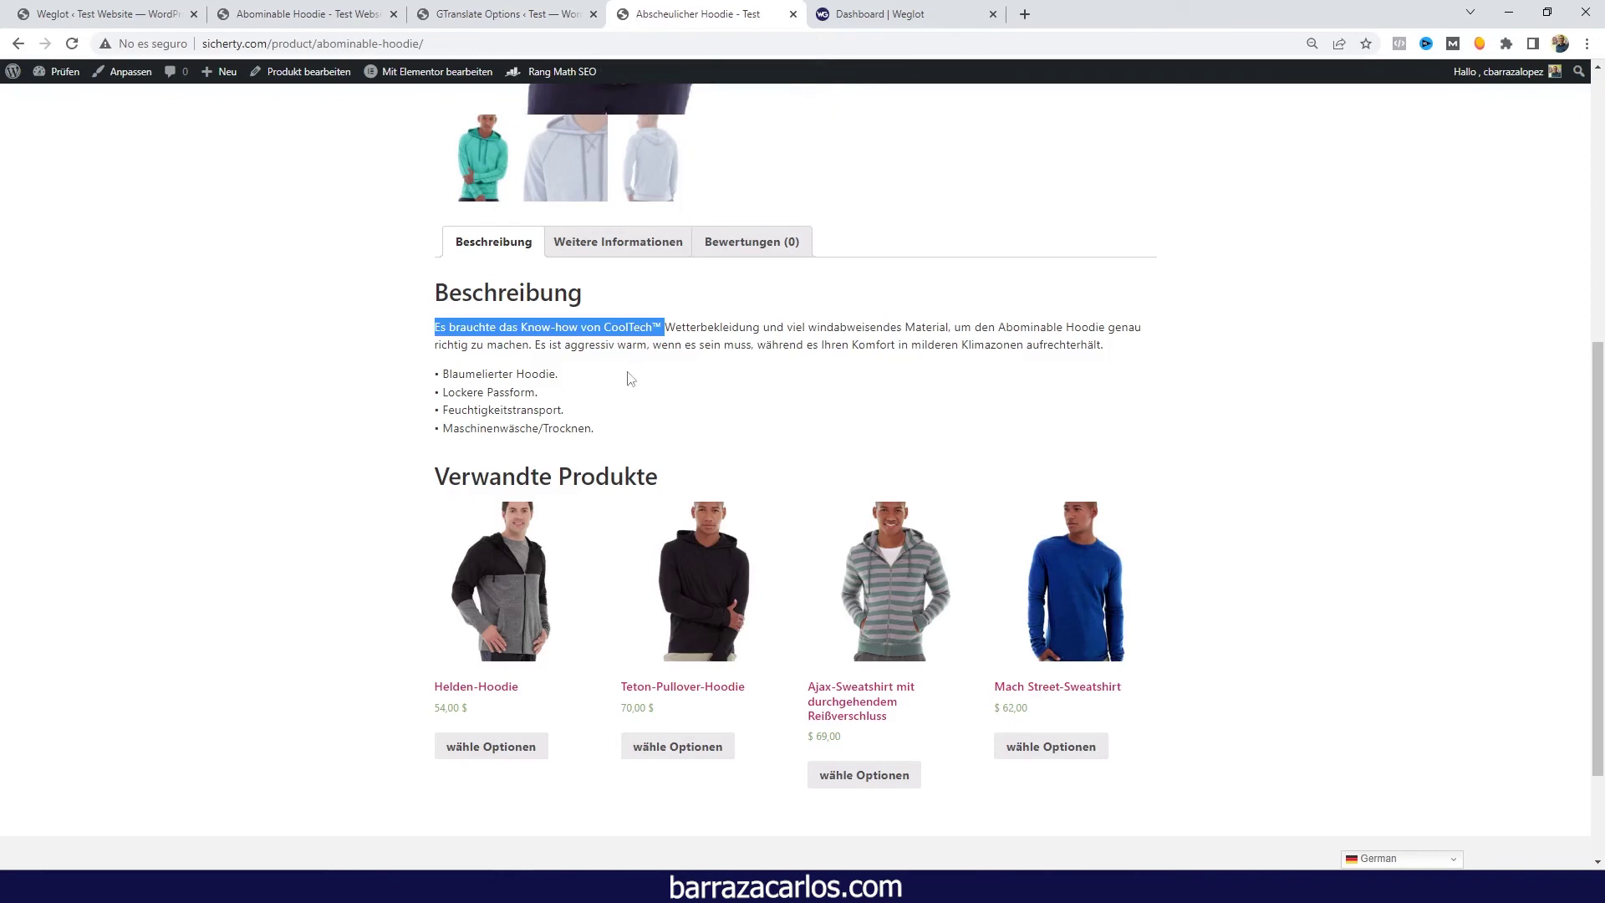
scroll(533, 336, up, 5)
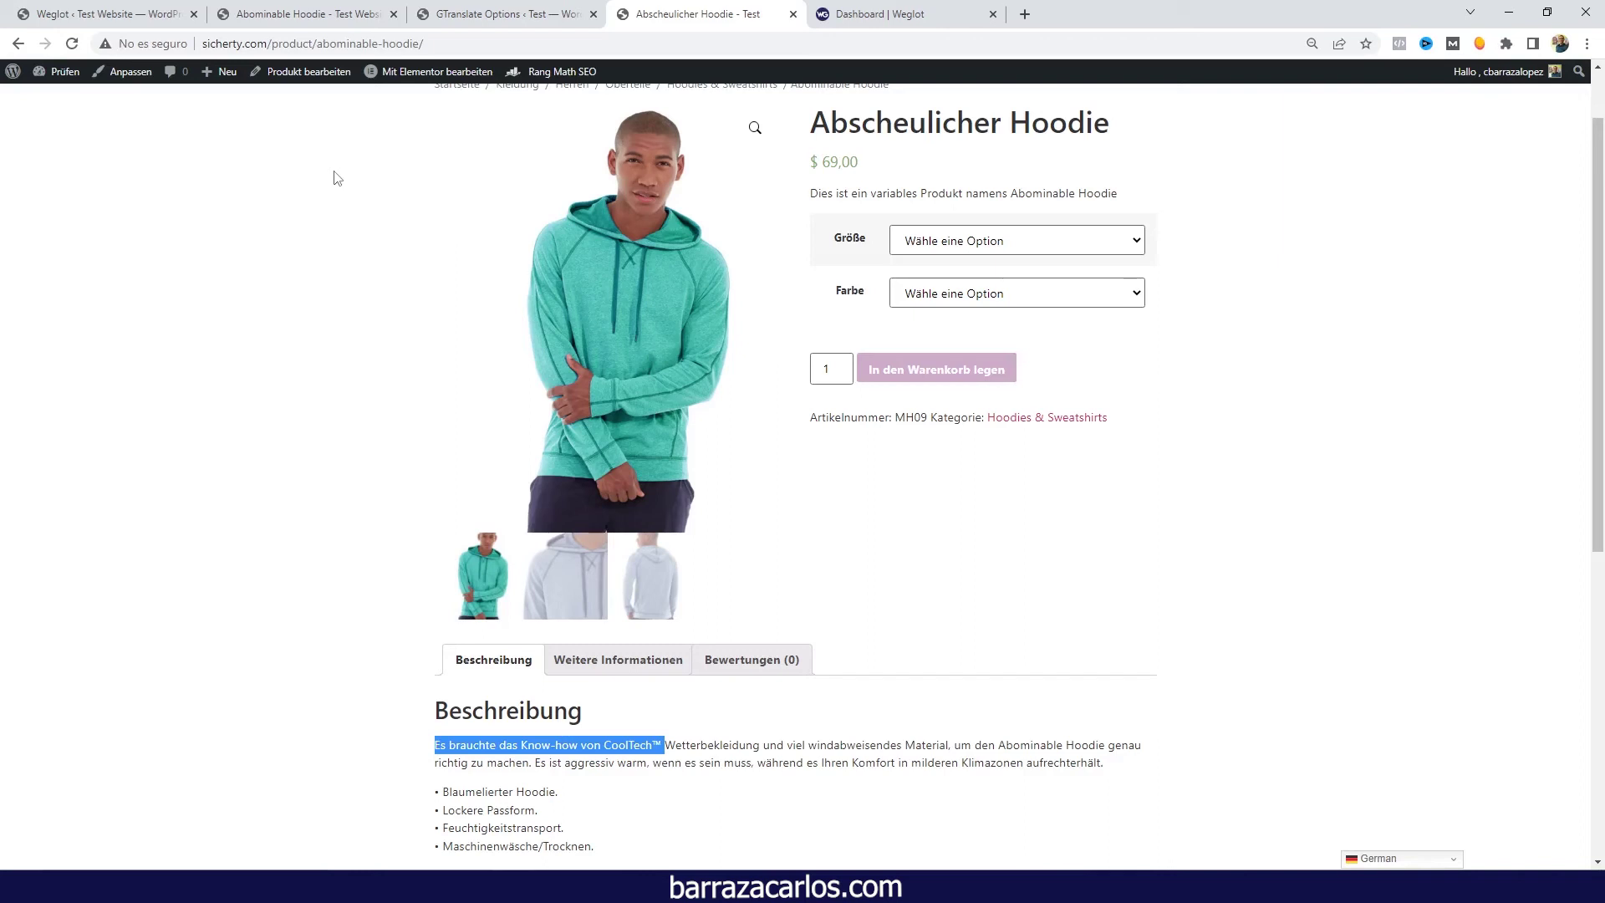
View the GTranslate hoodie page source and highlight its English meta description and title.
right_click(336, 249)
click(435, 570)
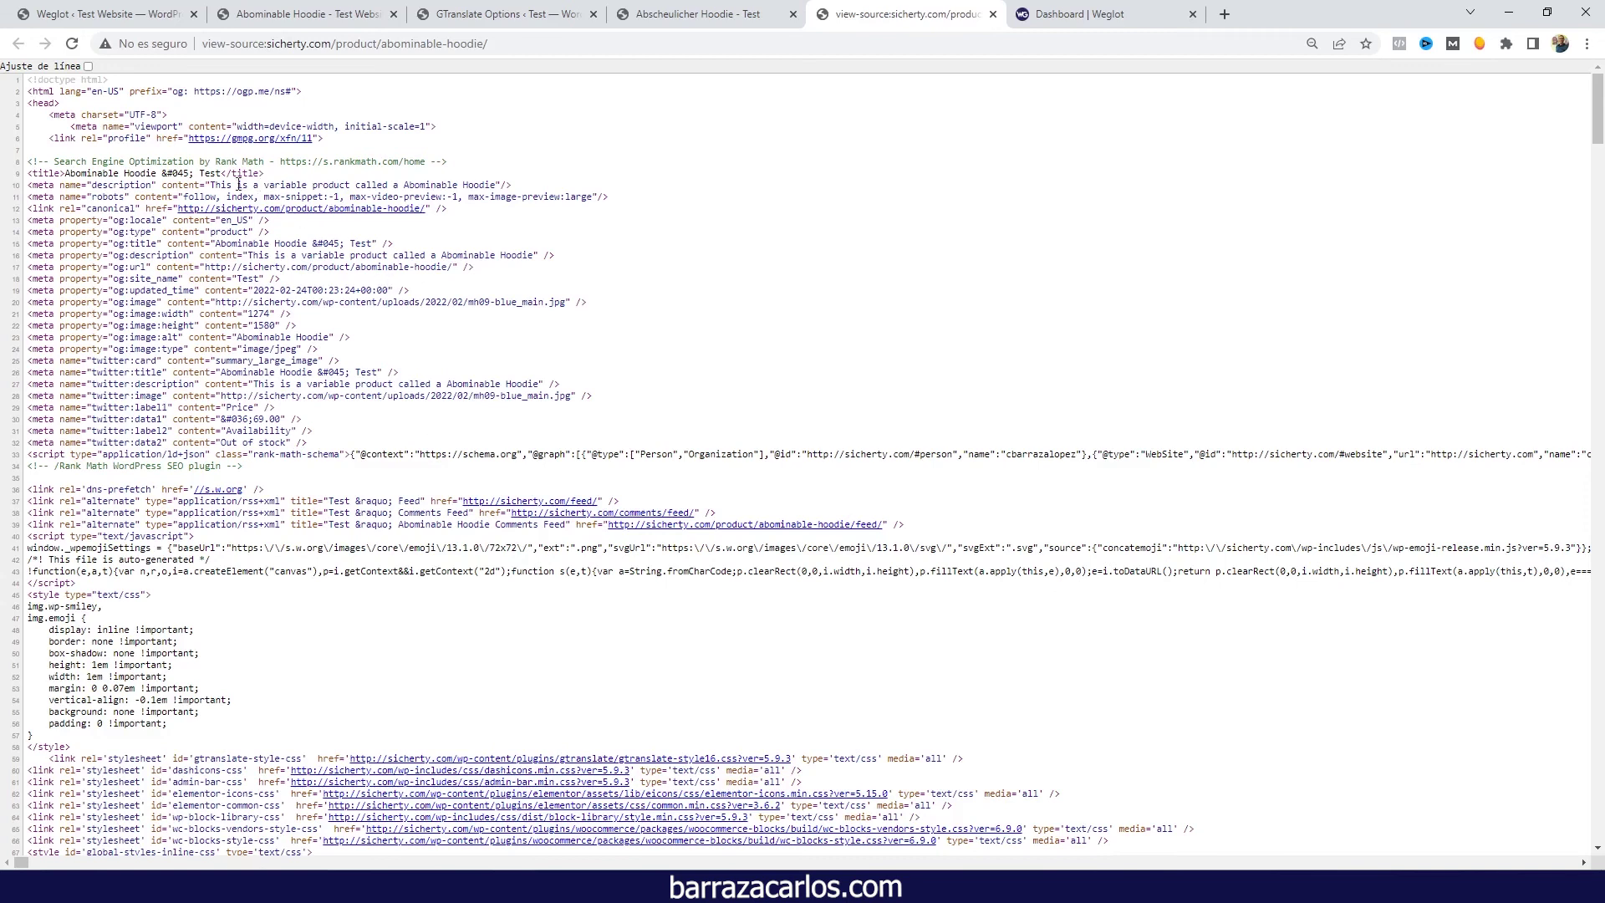
drag(216, 185, 495, 184)
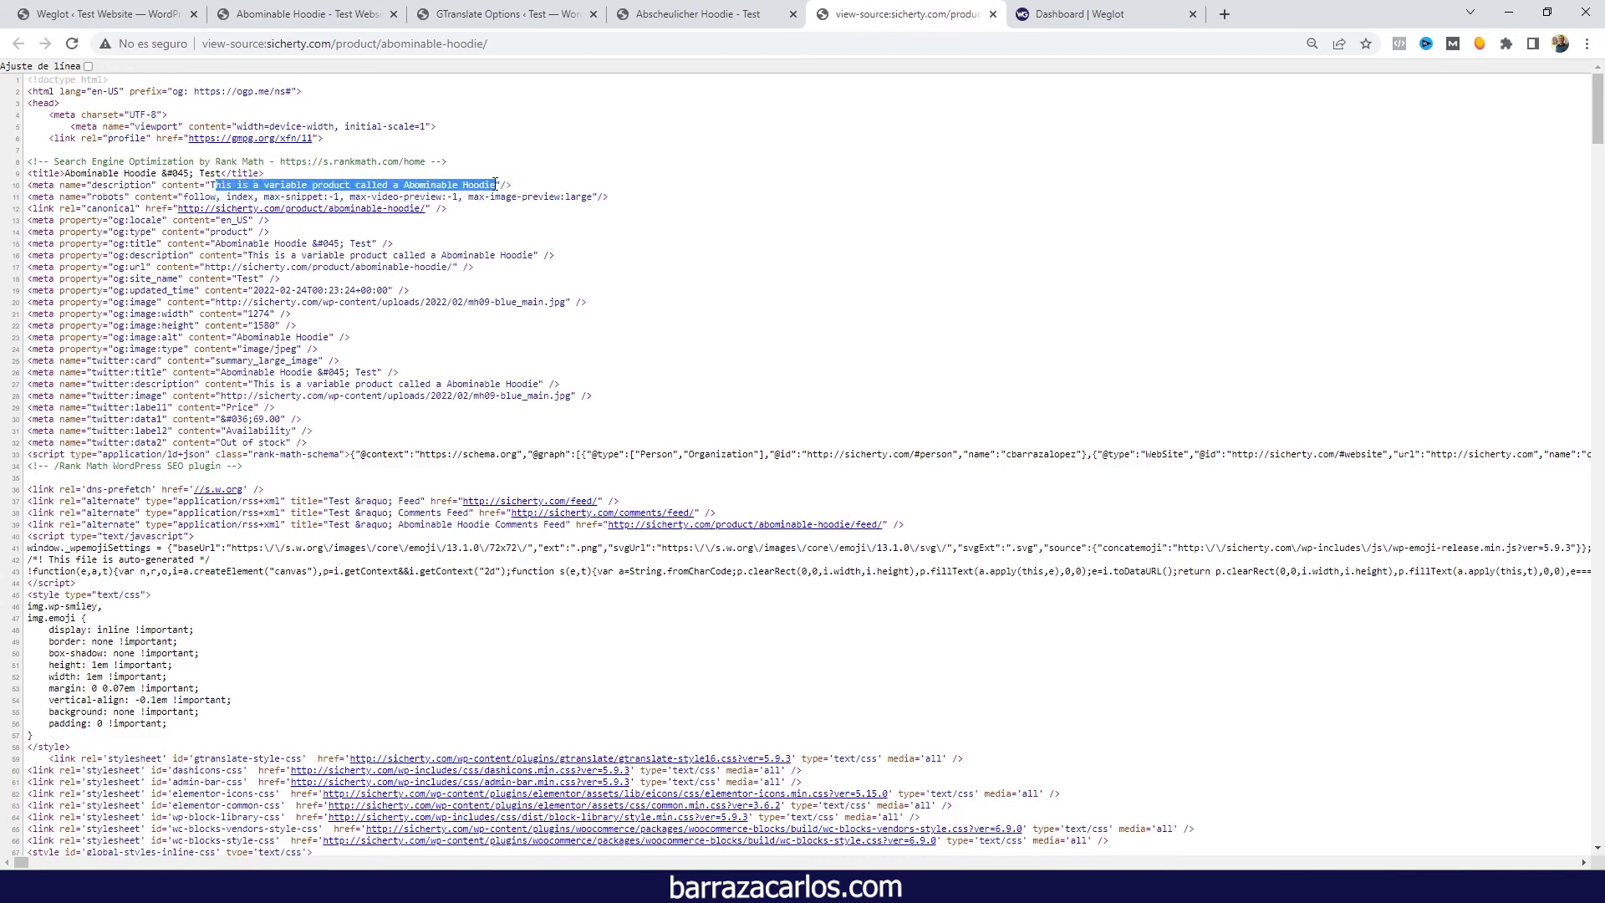
click(207, 173)
drag(222, 173, 66, 174)
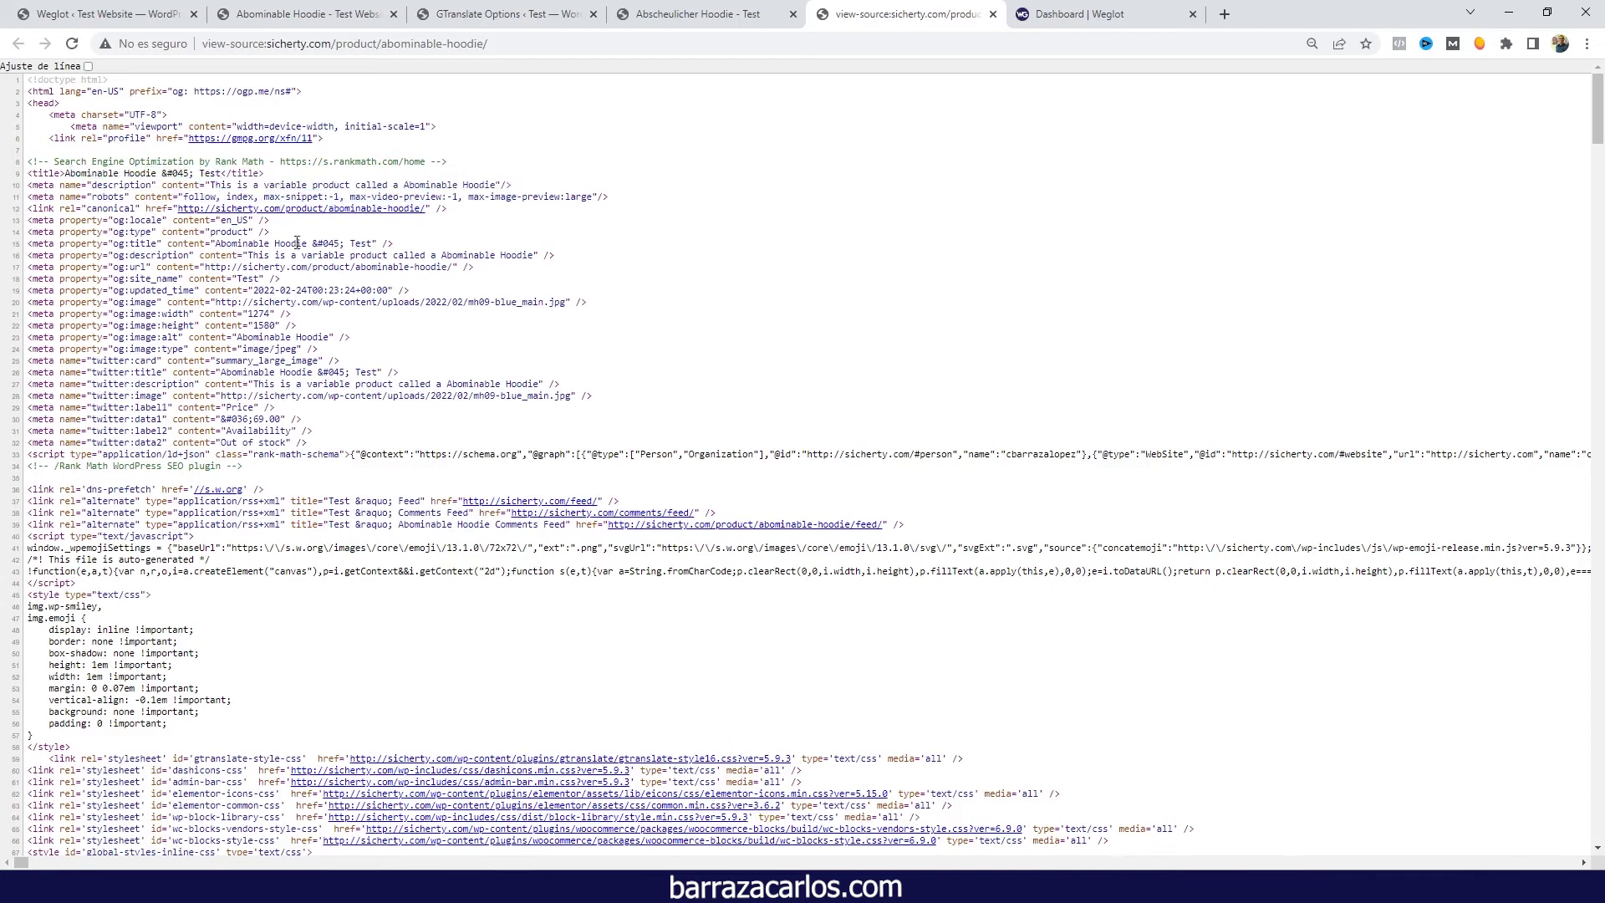
scroll(285, 188, down, 6)
scroll(305, 251, down, 4)
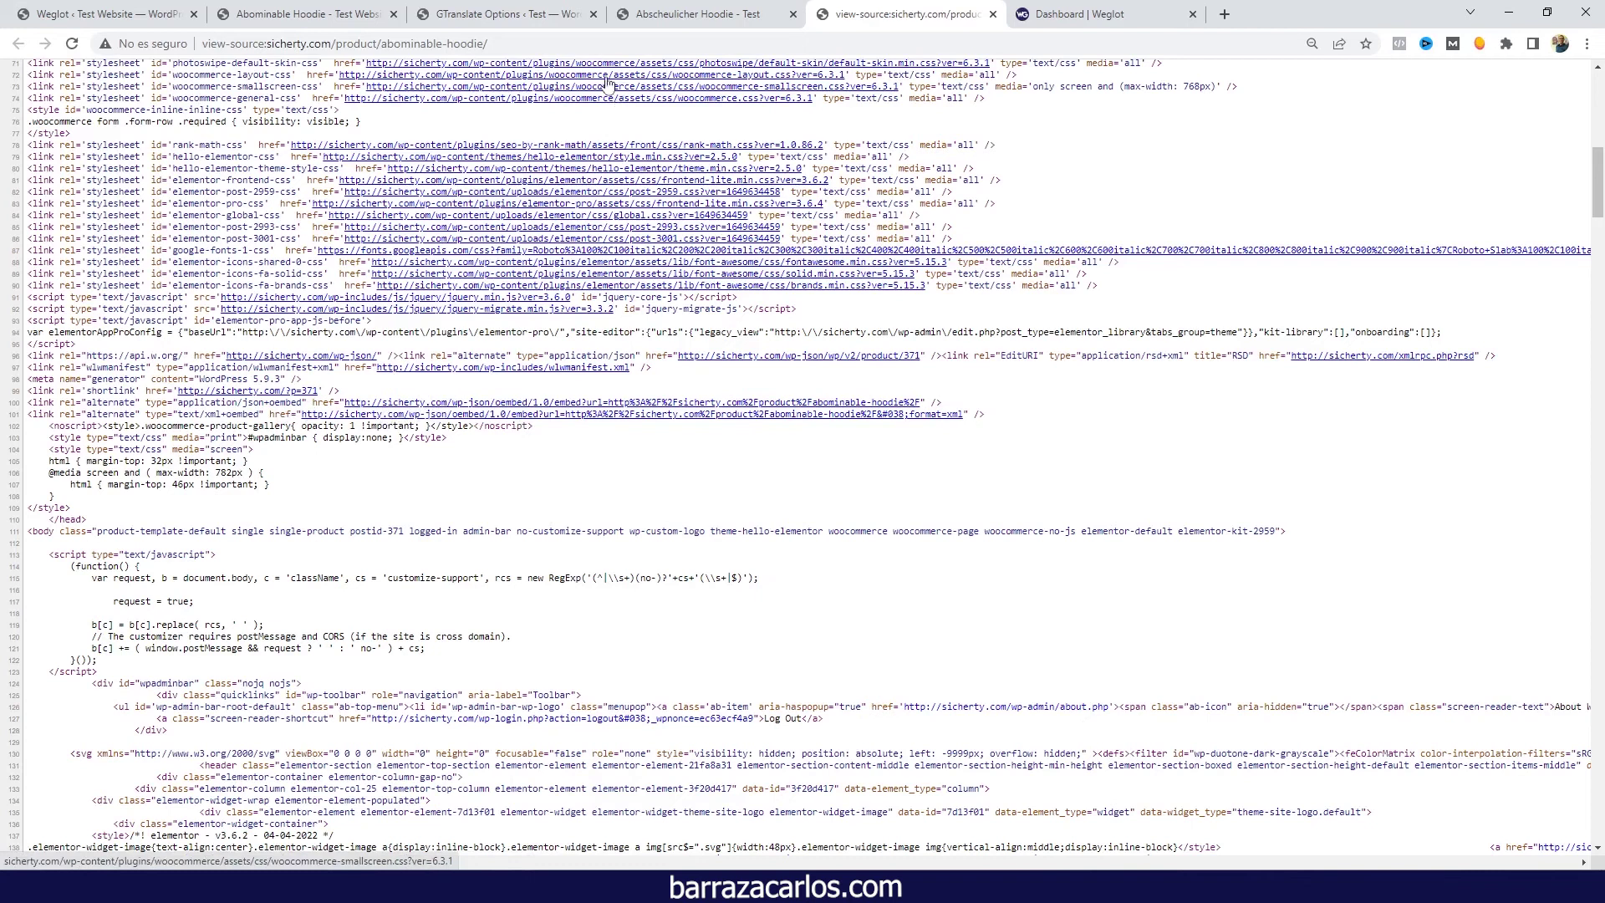
click(366, 13)
View the Weglot German page source, highlight the title, and scroll to the hreflang links.
right_click(180, 234)
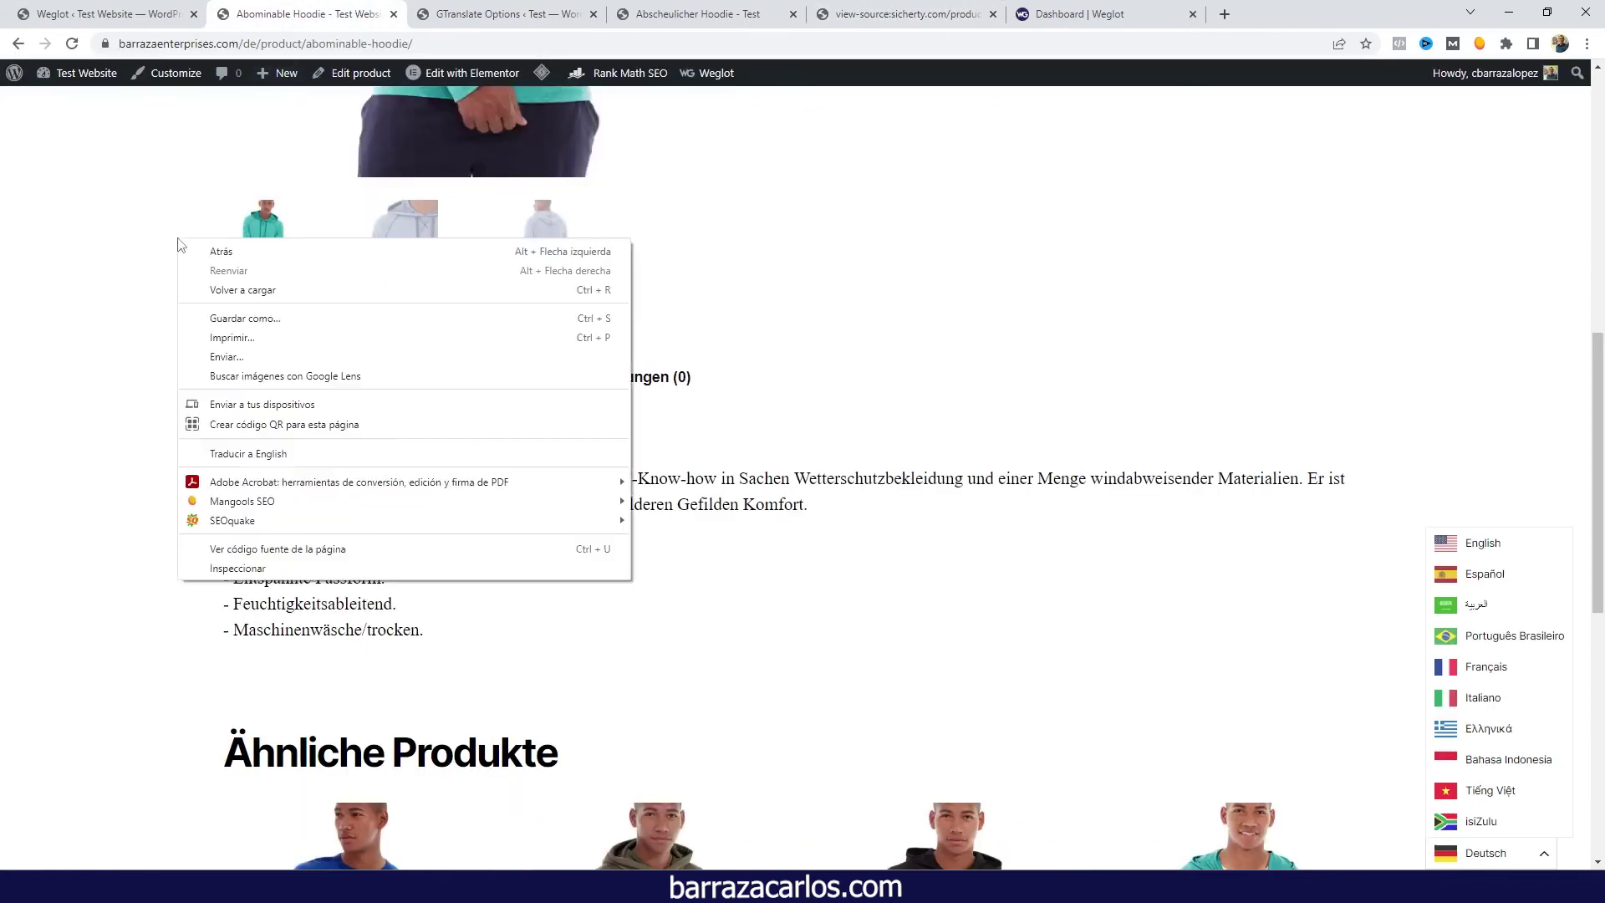
click(308, 548)
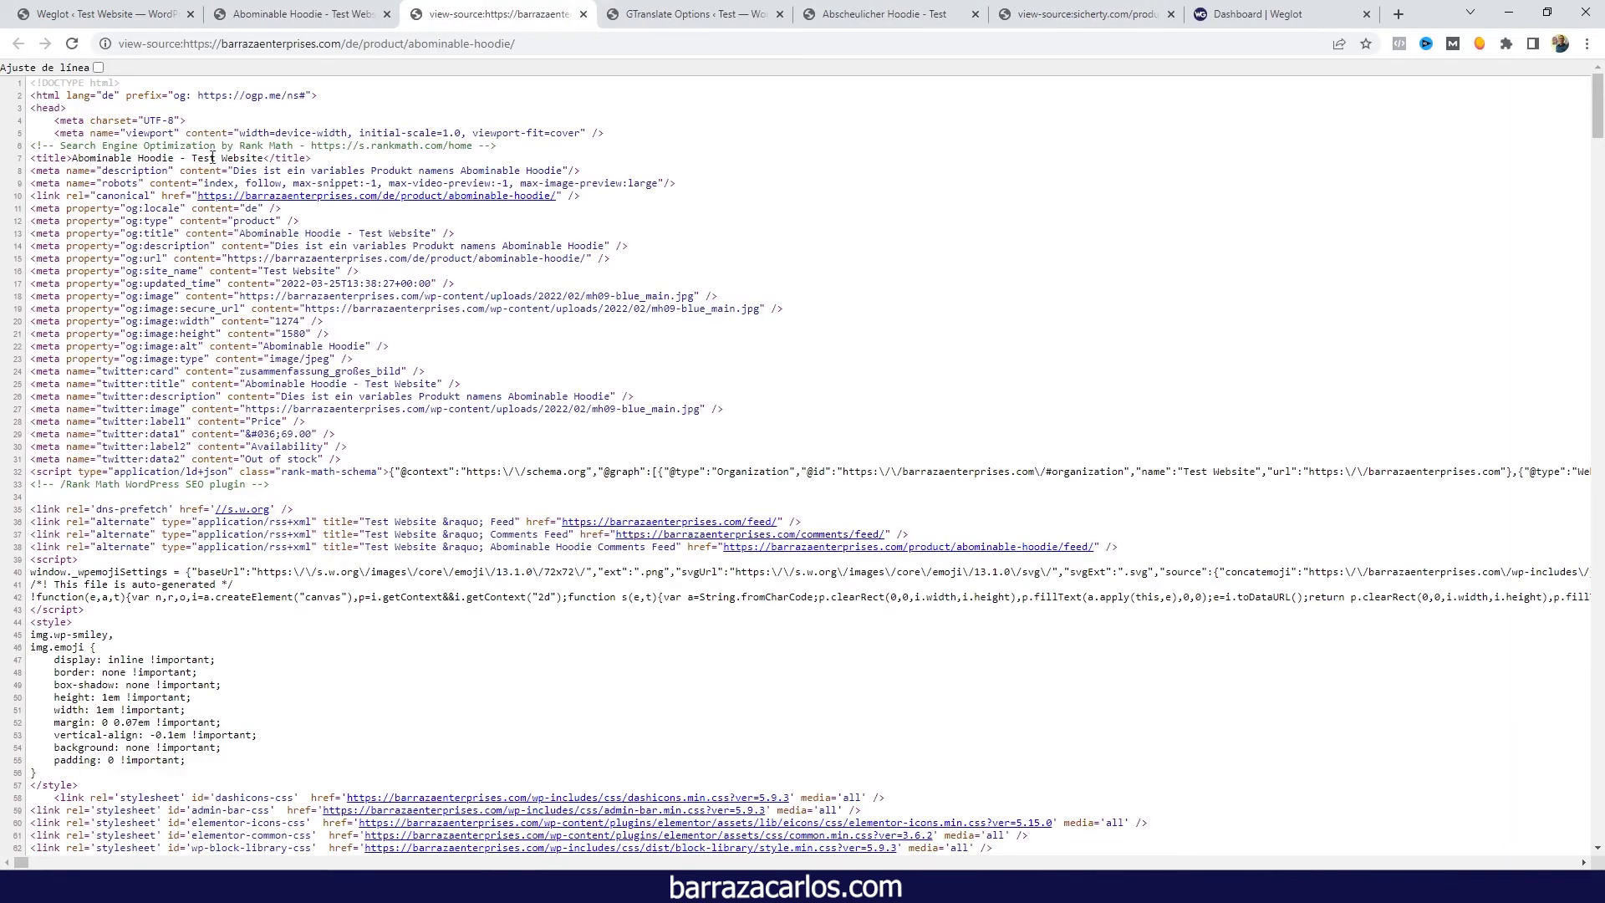
drag(125, 158, 430, 171)
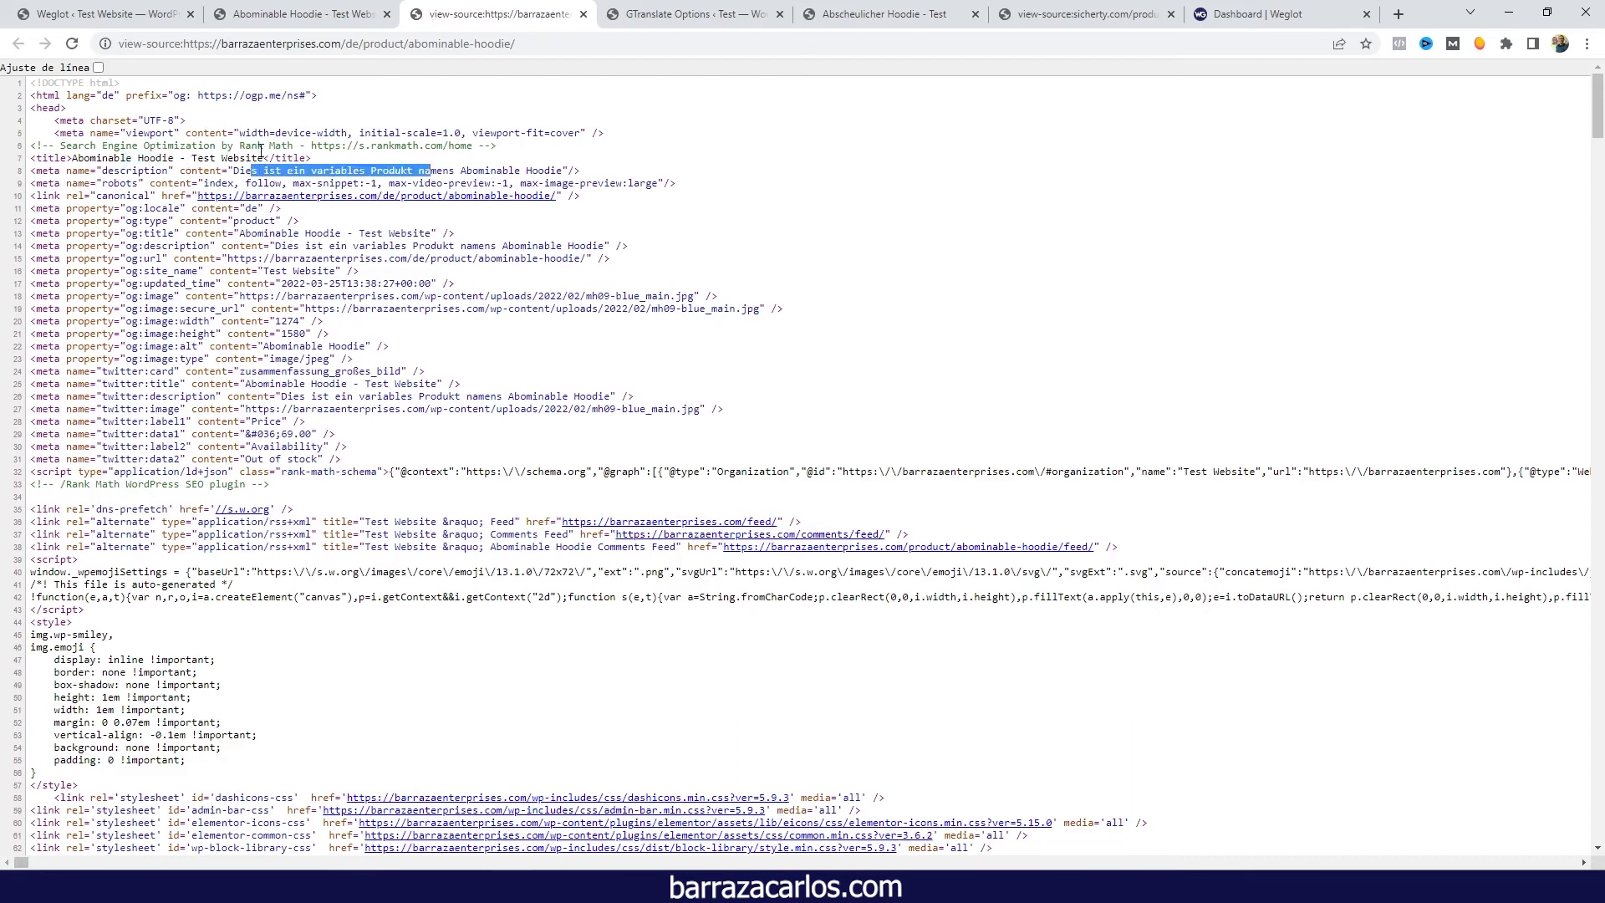
drag(215, 158, 152, 158)
scroll(258, 163, down, 12)
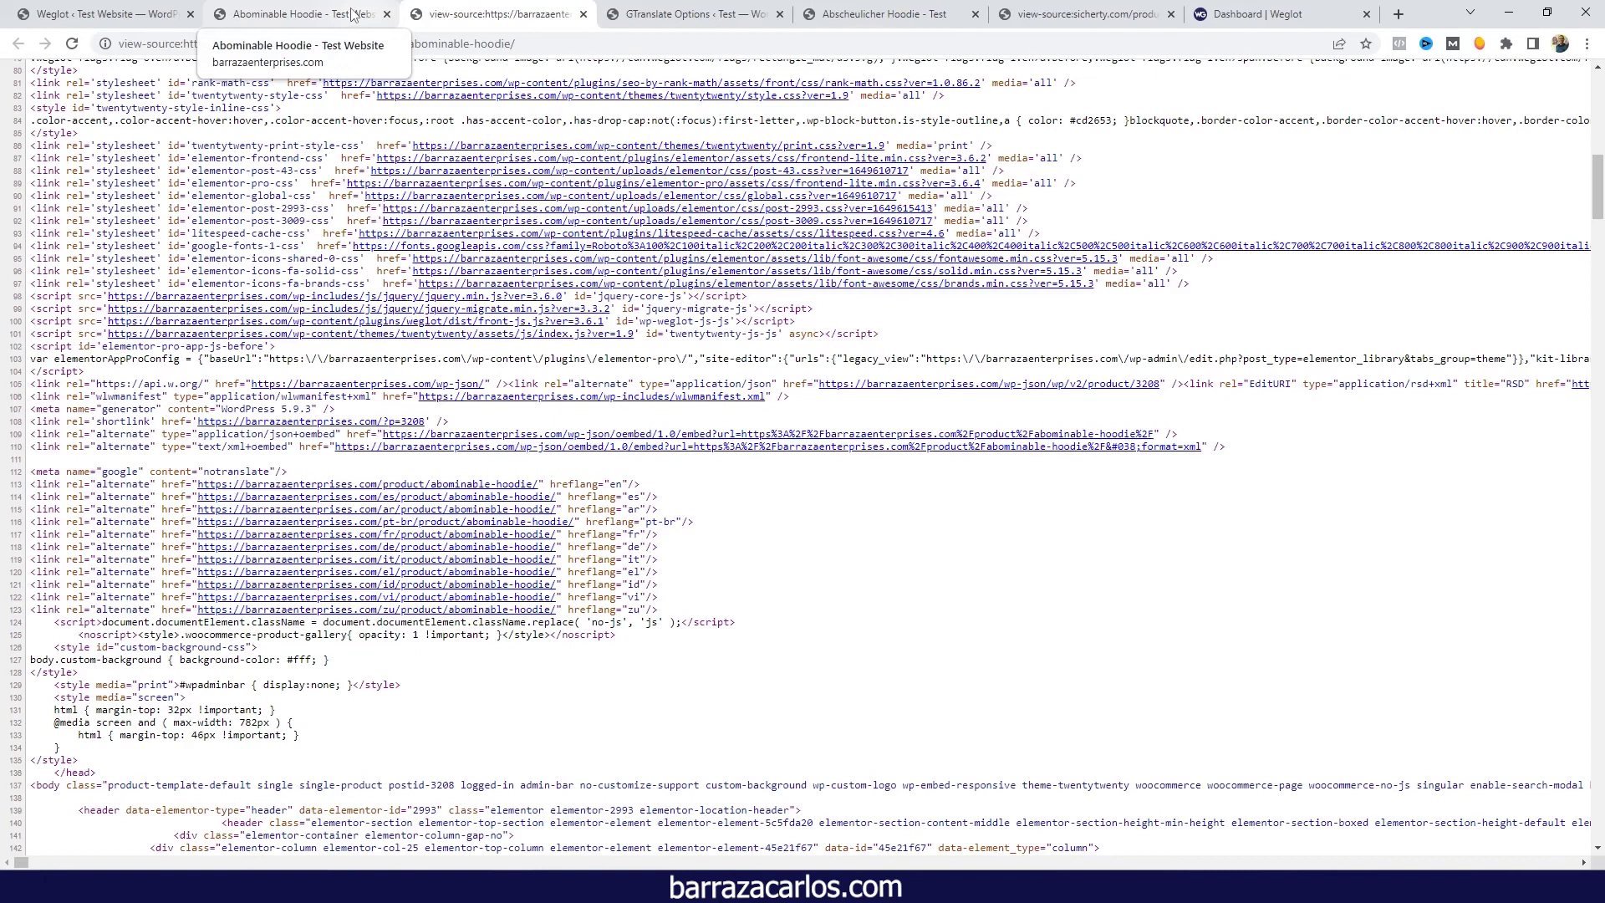
Switch to the Weglot dashboard showing 18,119 of 1,000,000 words used and 71 requests.
key(ctrl+9)
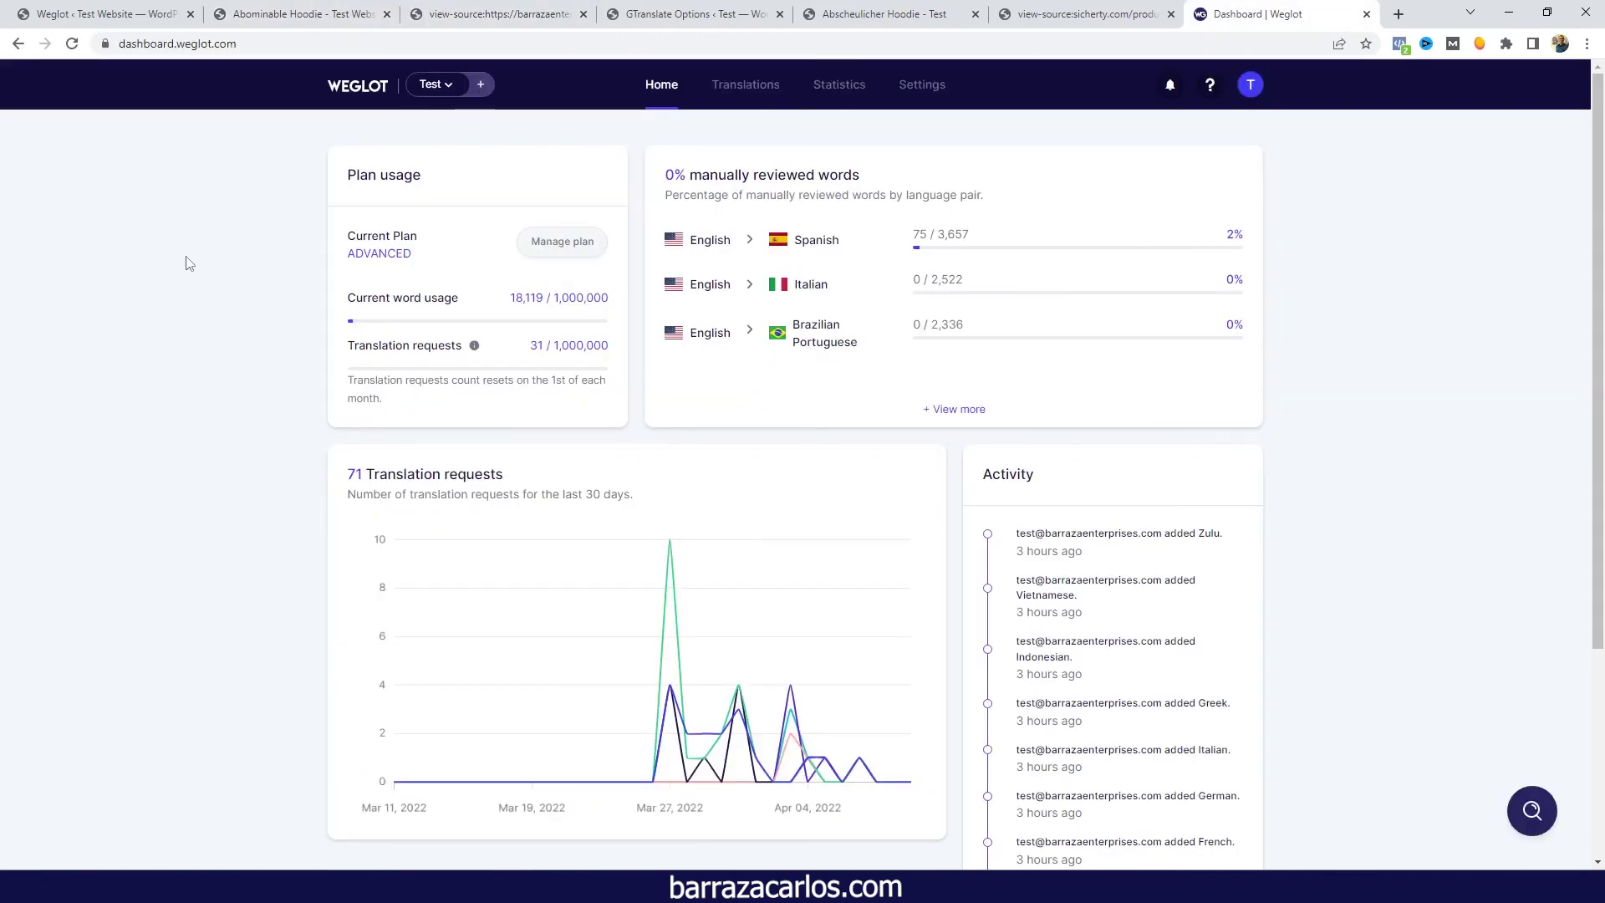